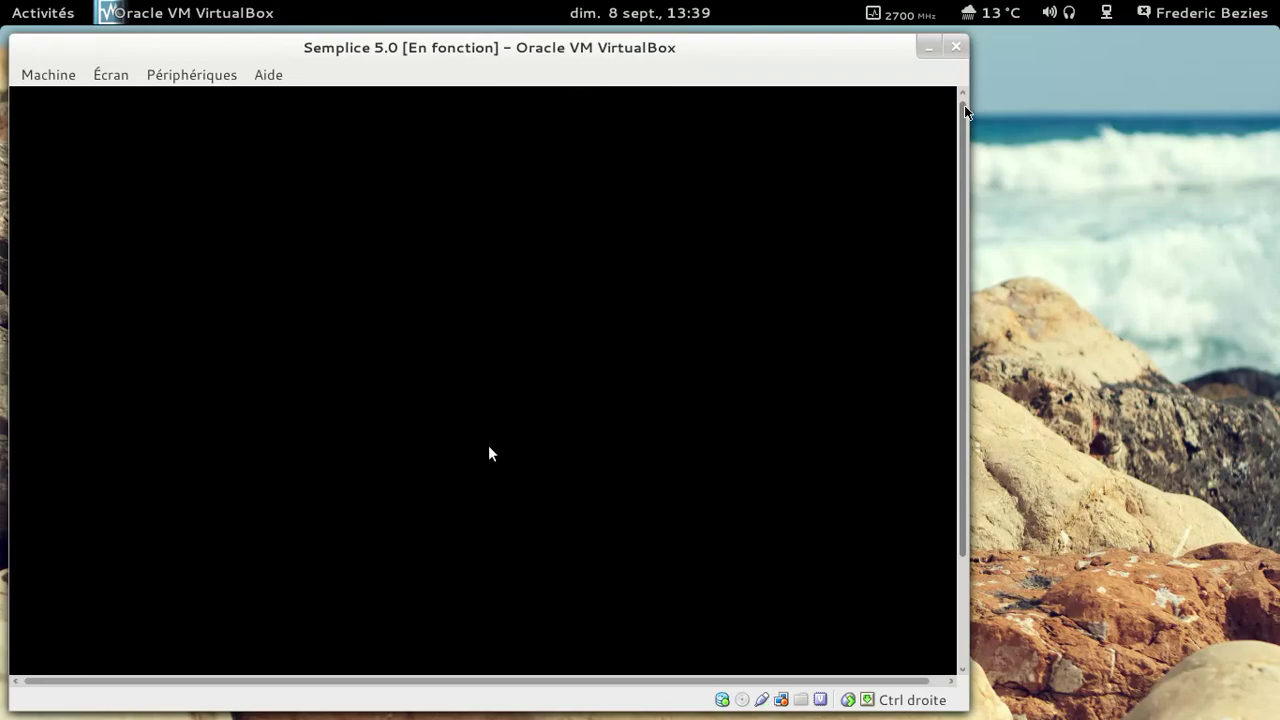
Switch the Semplice VM to full screen and log in with the account password.
key("Control_R+f")
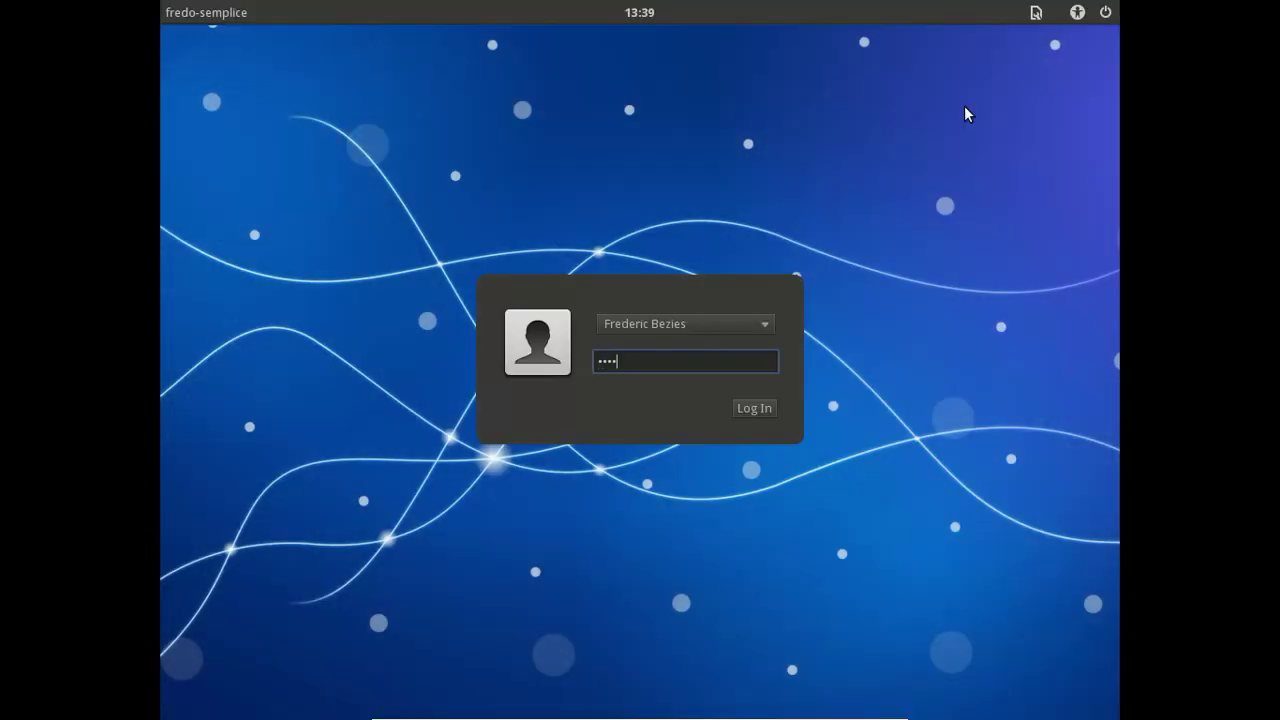
type("•••")
key("Return")
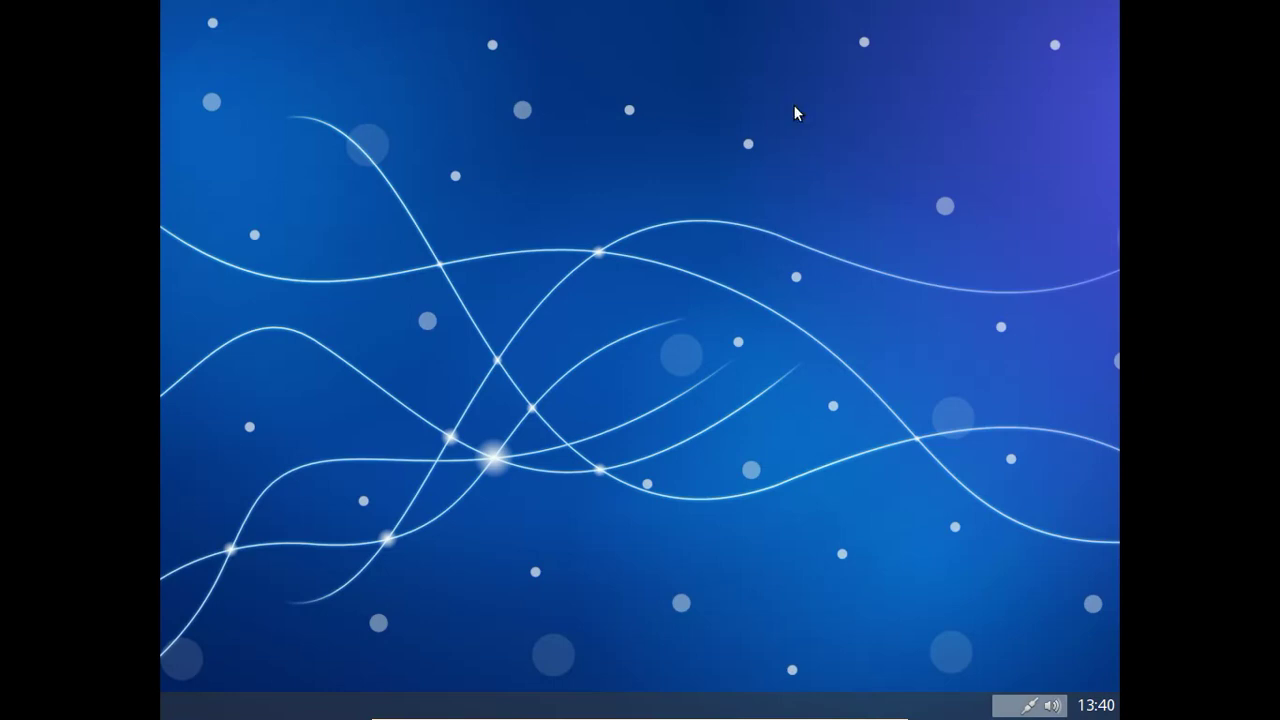
right_click(564, 100)
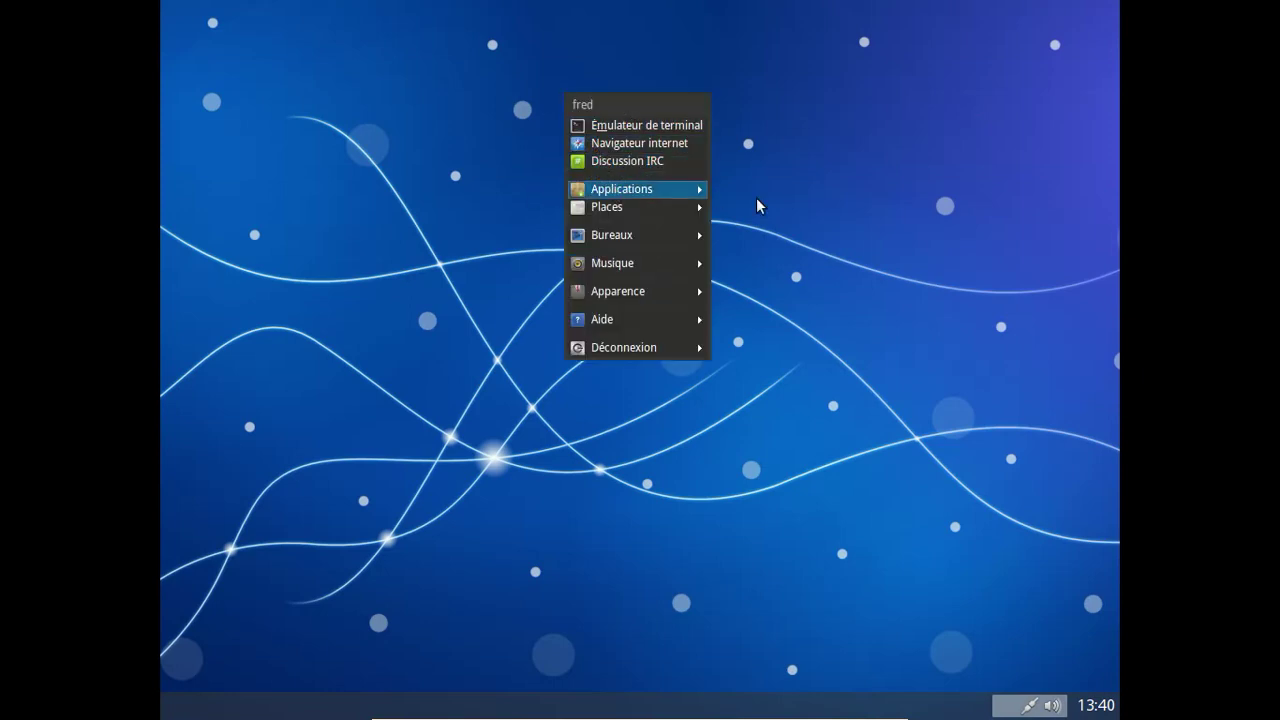
mouse_move(615, 193)
mouse_move(773, 199)
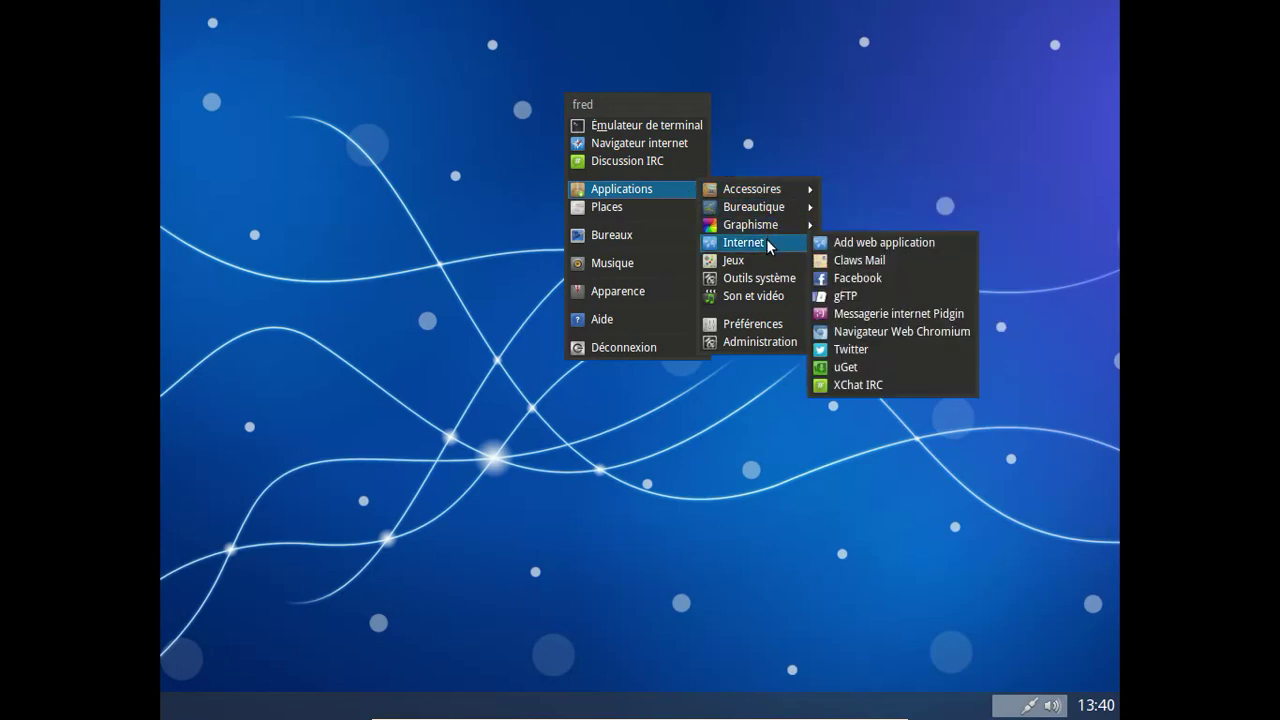
mouse_move(766, 281)
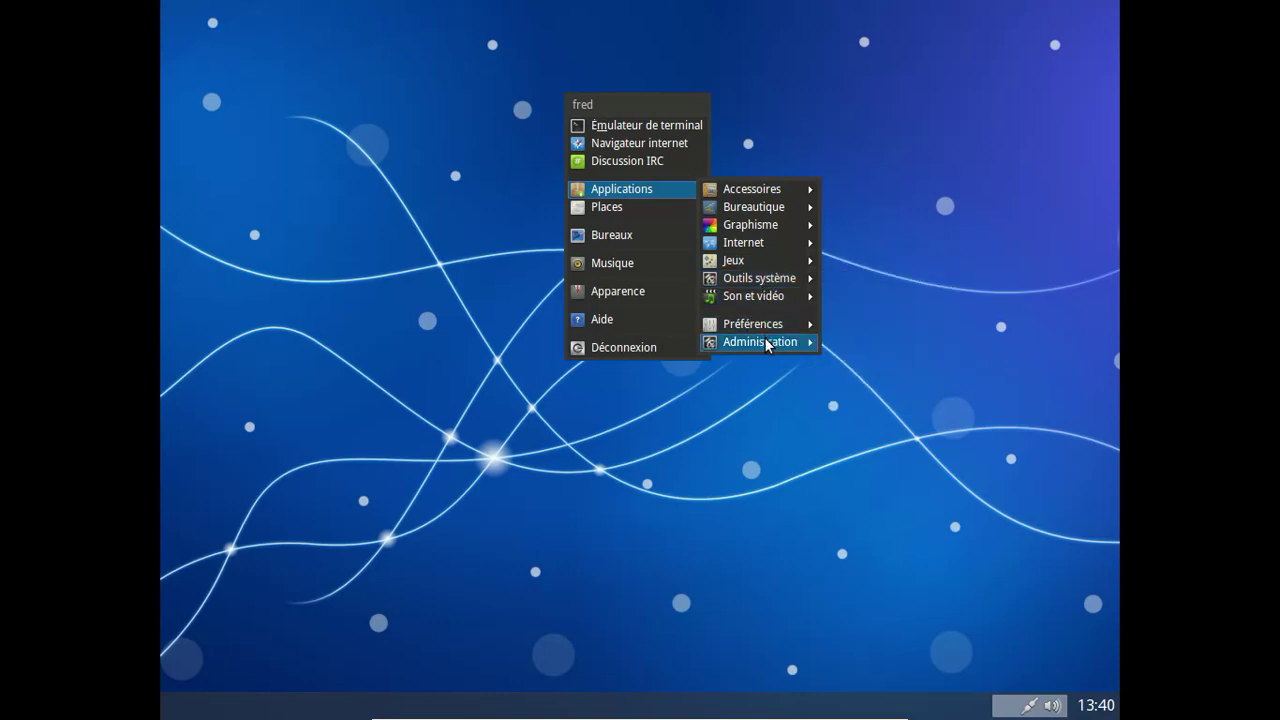
mouse_move(768, 346)
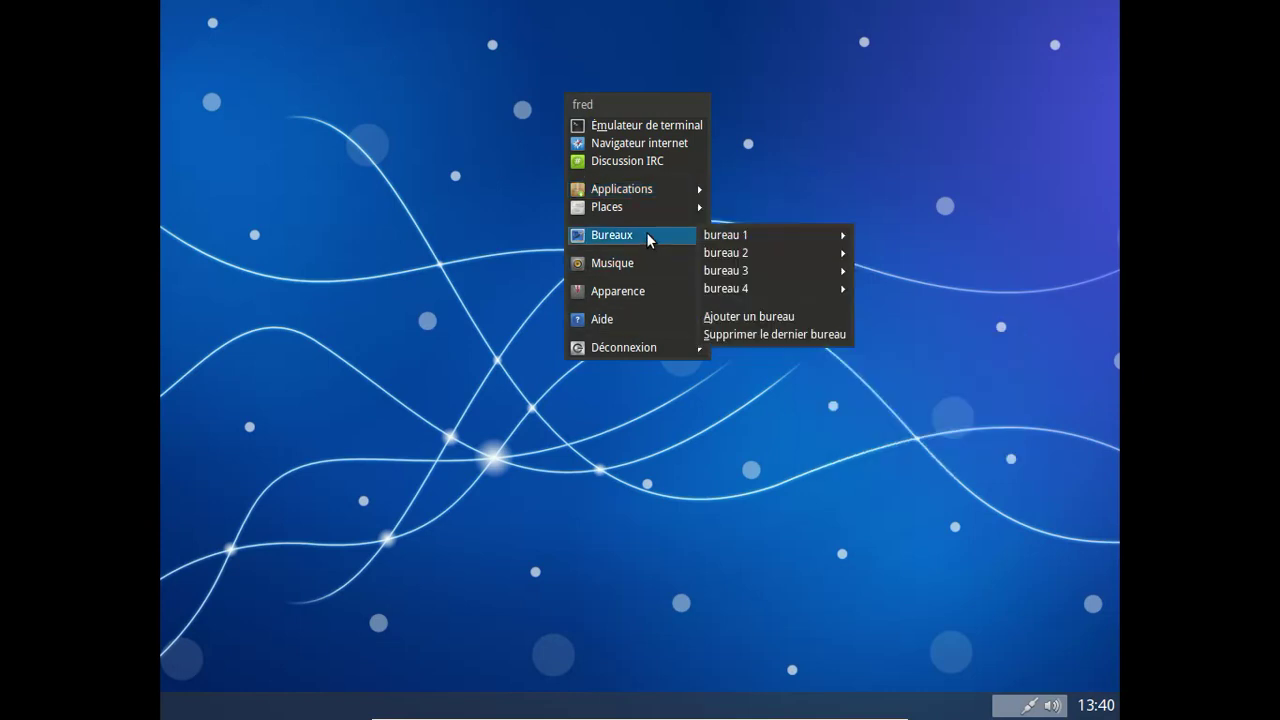
mouse_move(645, 213)
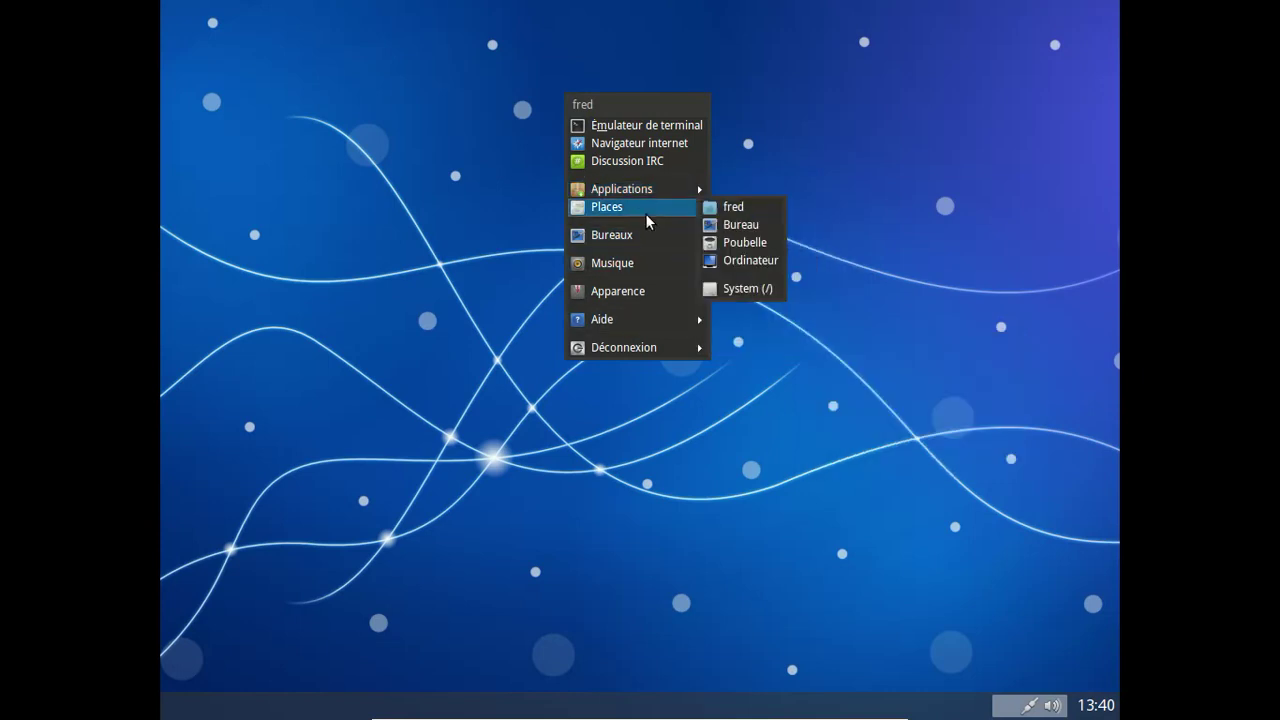
mouse_move(638, 262)
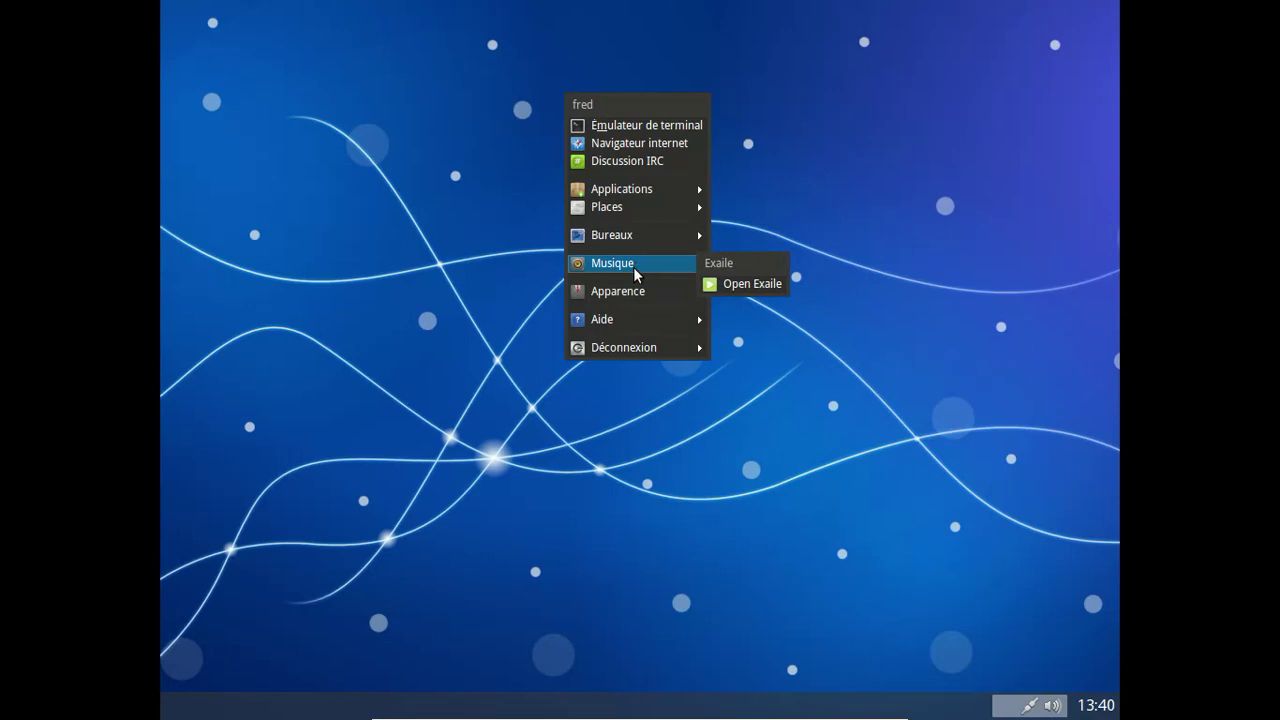
mouse_move(638, 291)
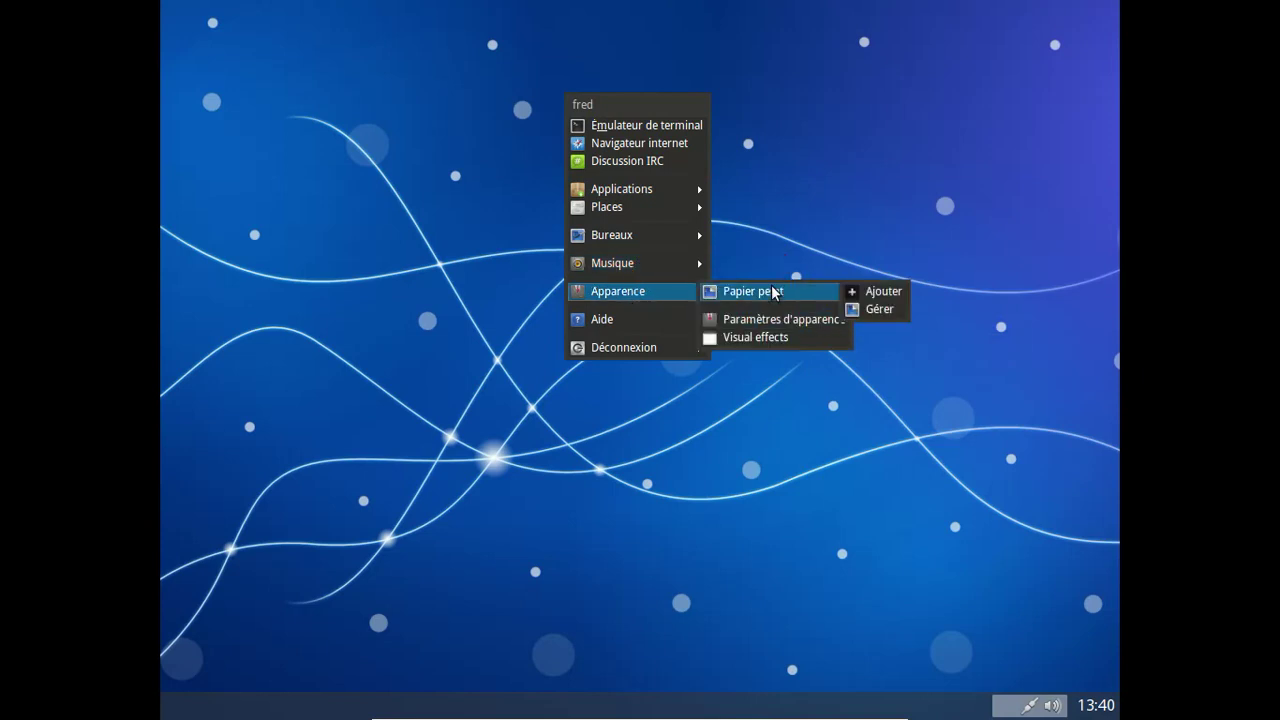
mouse_move(657, 319)
left_click(744, 321)
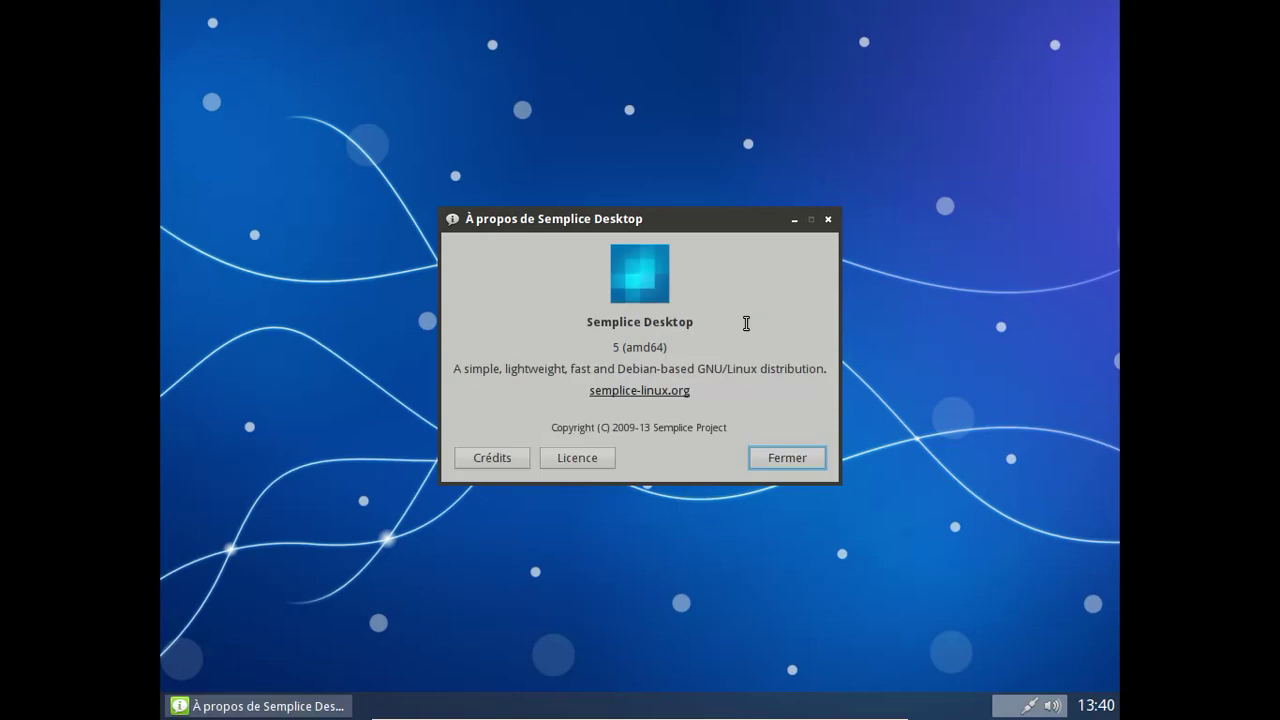
left_click(808, 471)
right_click(557, 134)
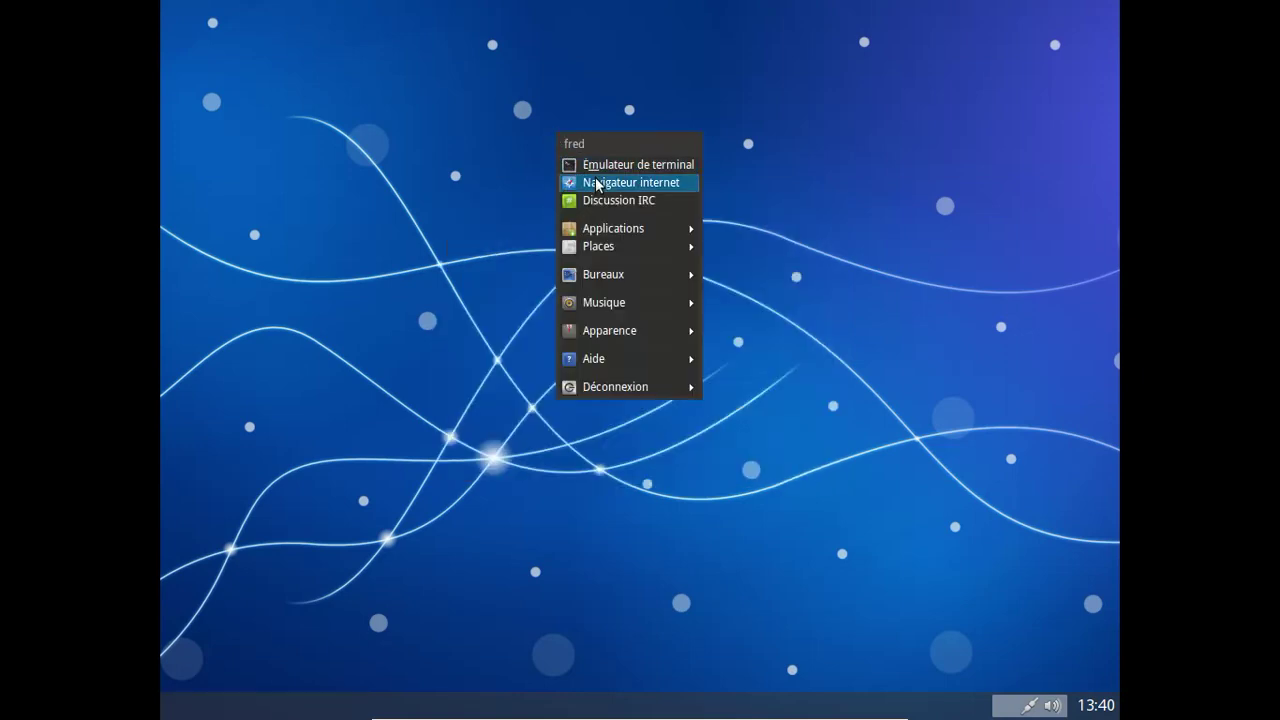
mouse_move(624, 234)
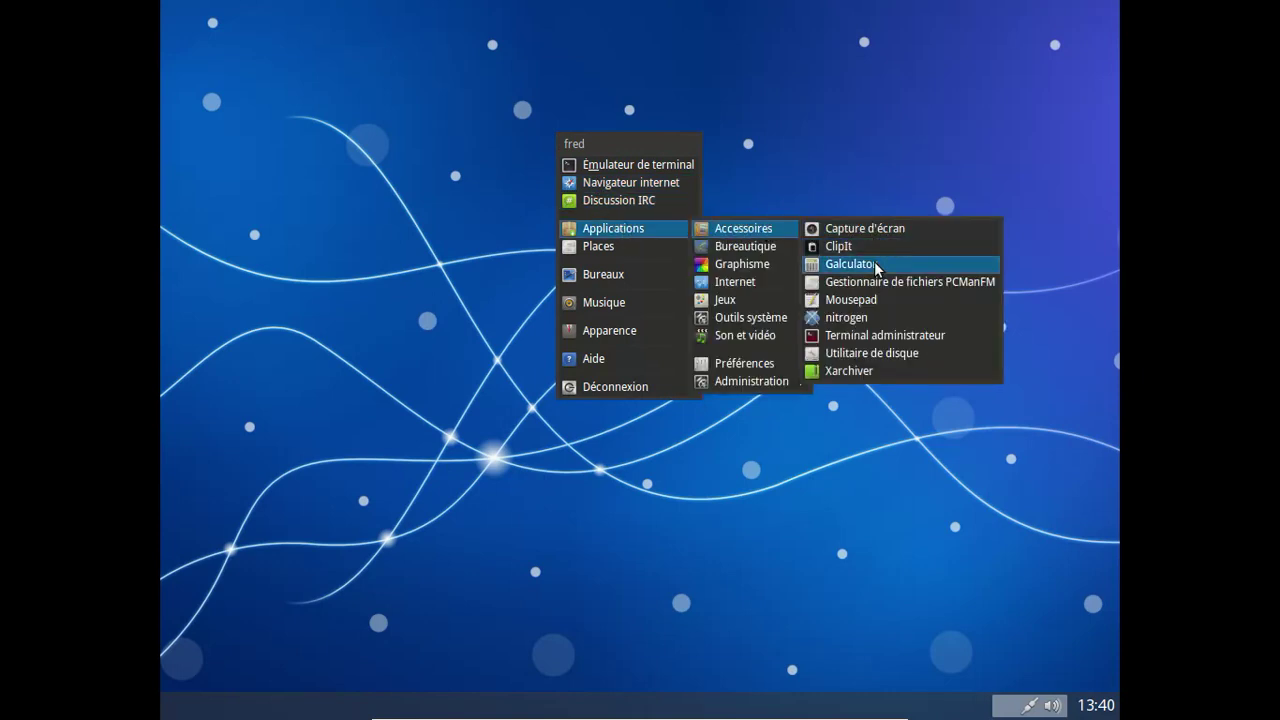
left_click(880, 282)
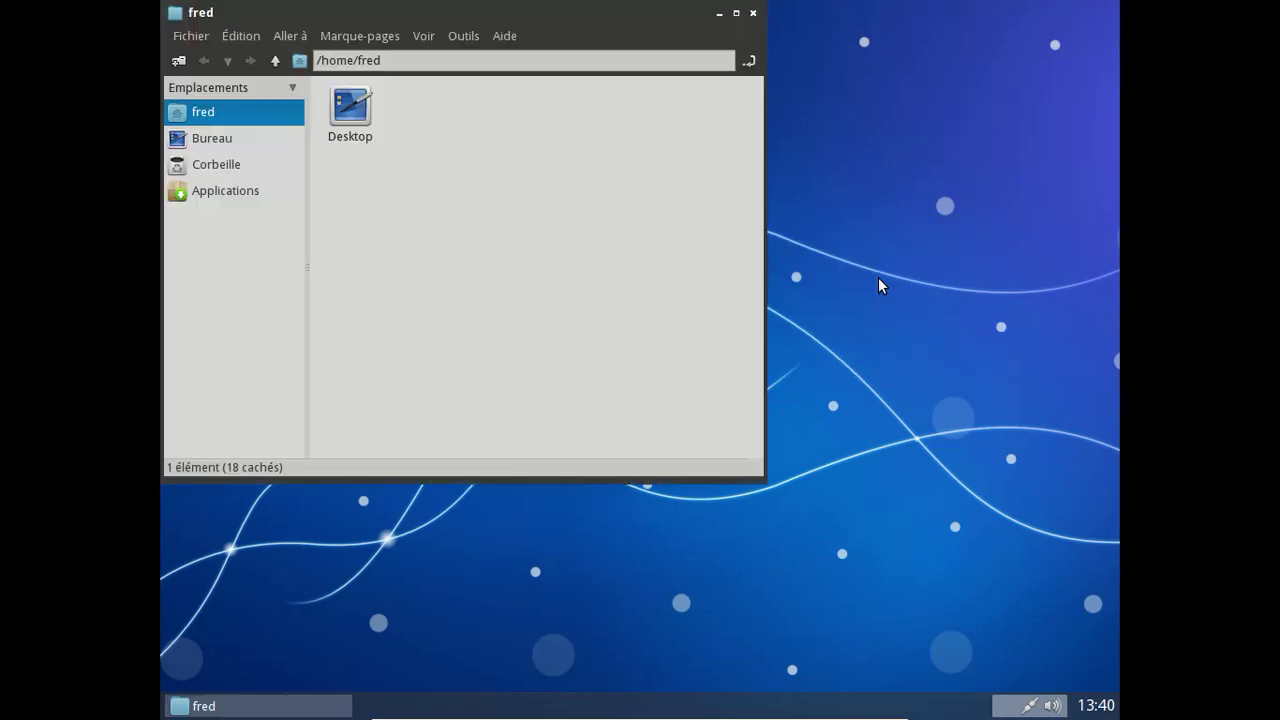
left_click(503, 43)
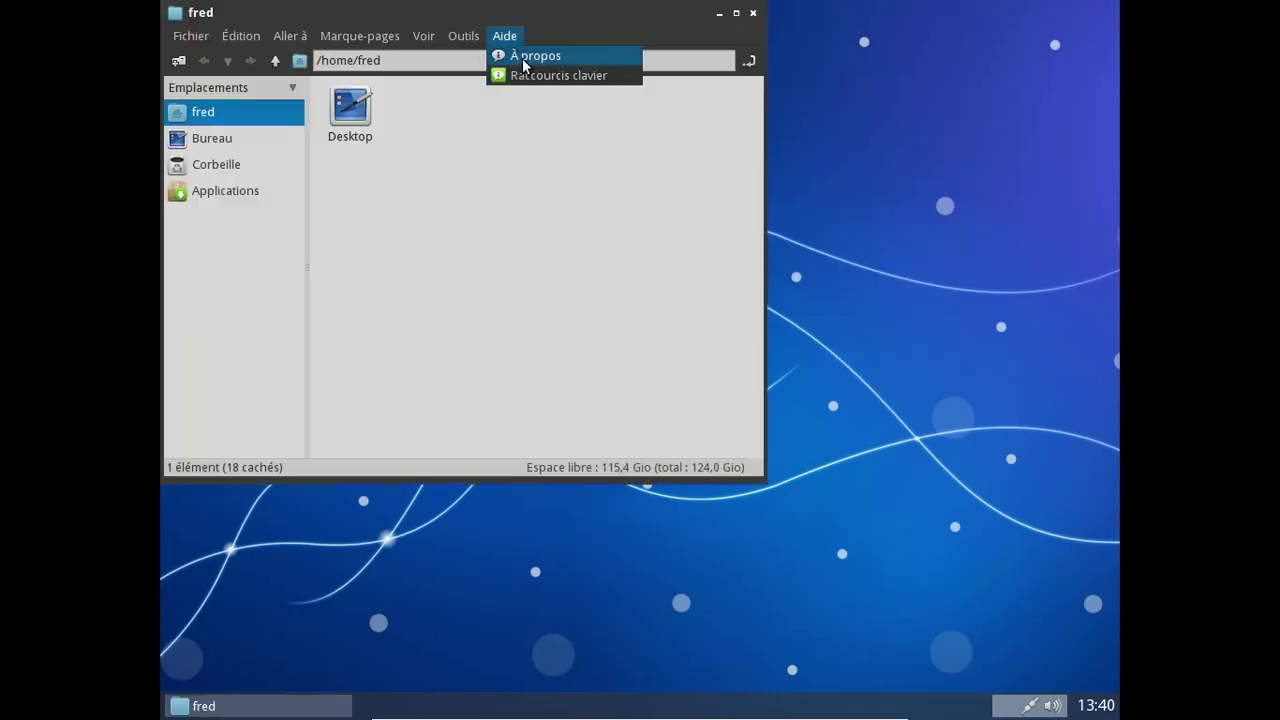
left_click(523, 55)
left_click(557, 342)
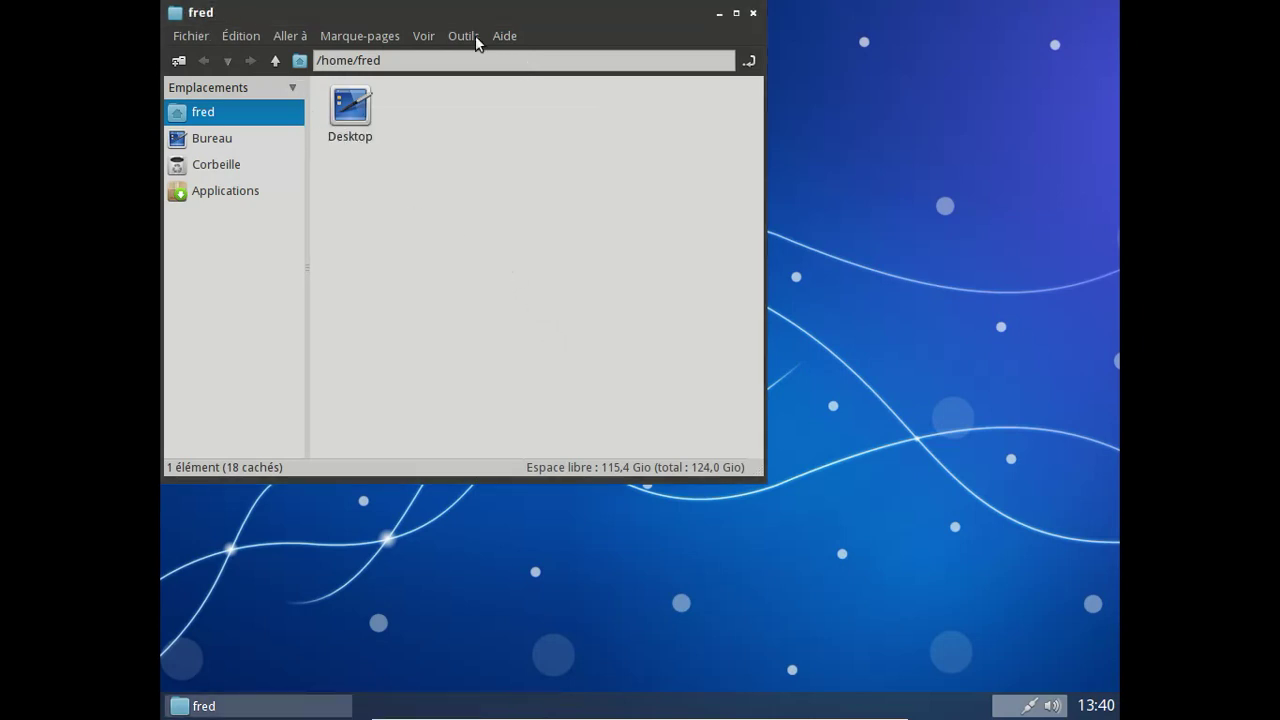
left_click(753, 13)
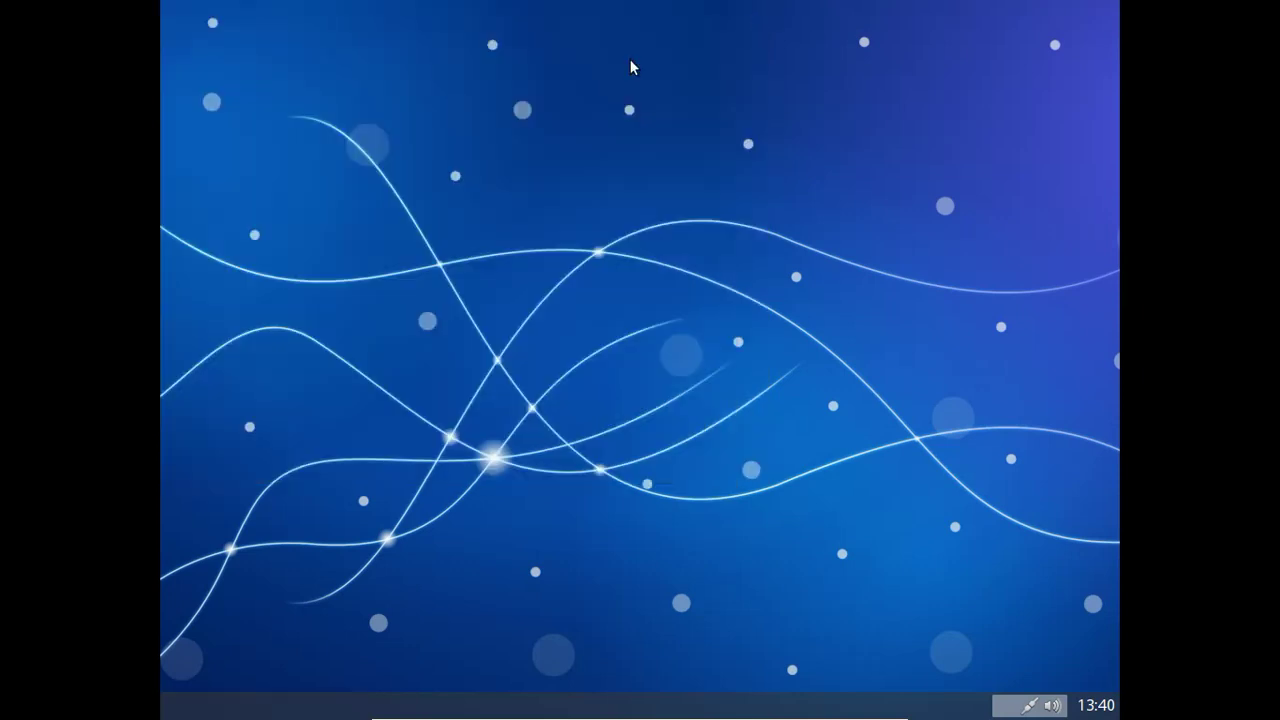
right_click(489, 86)
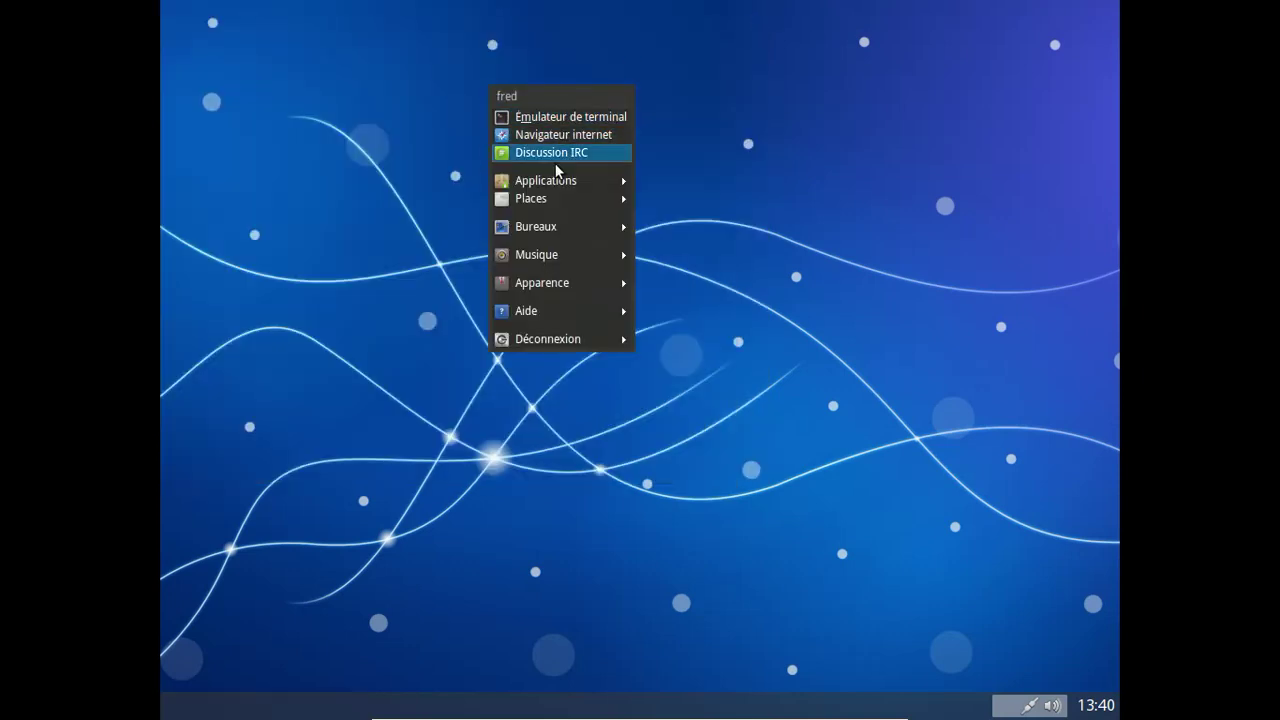
mouse_move(566, 184)
mouse_move(684, 201)
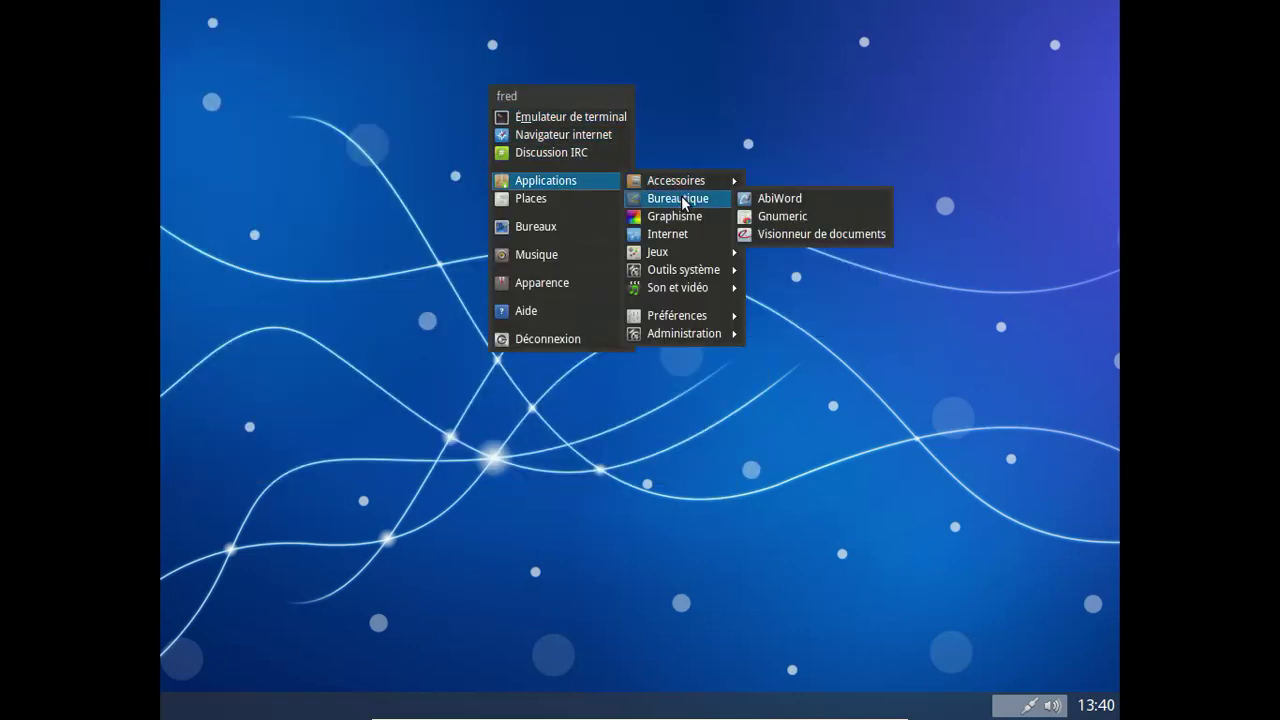
left_click(796, 200)
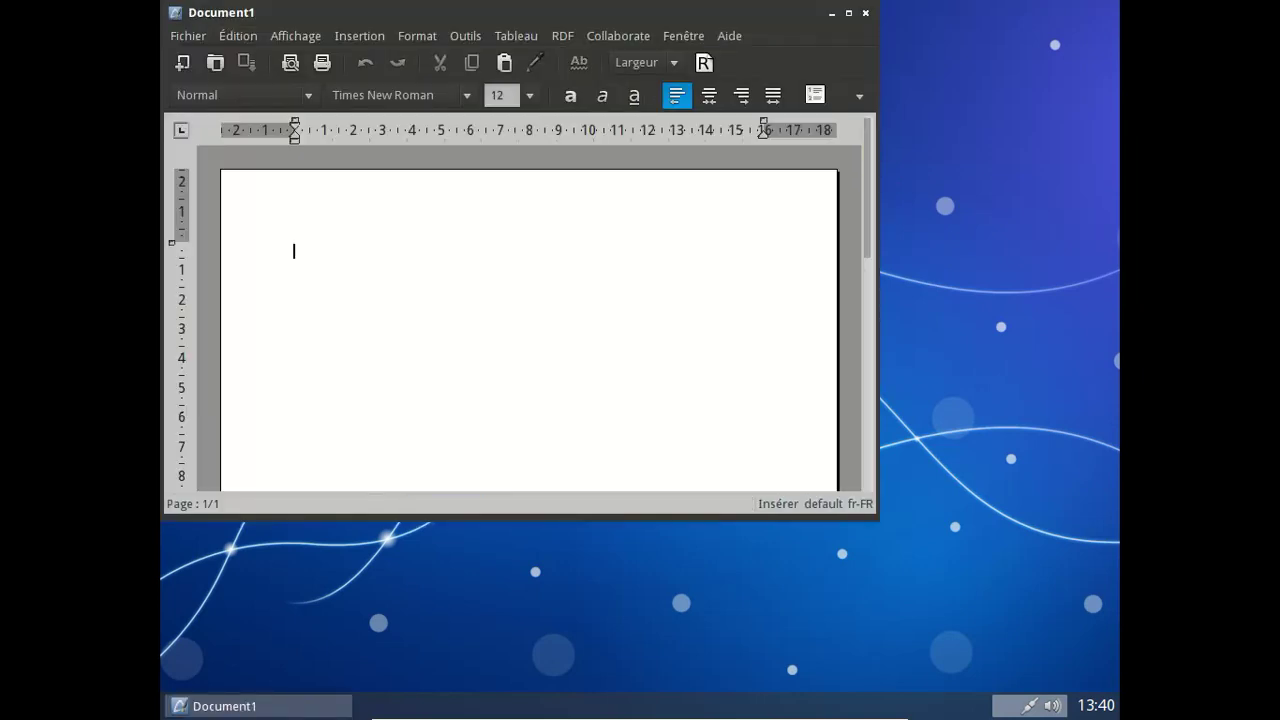
left_click(729, 35)
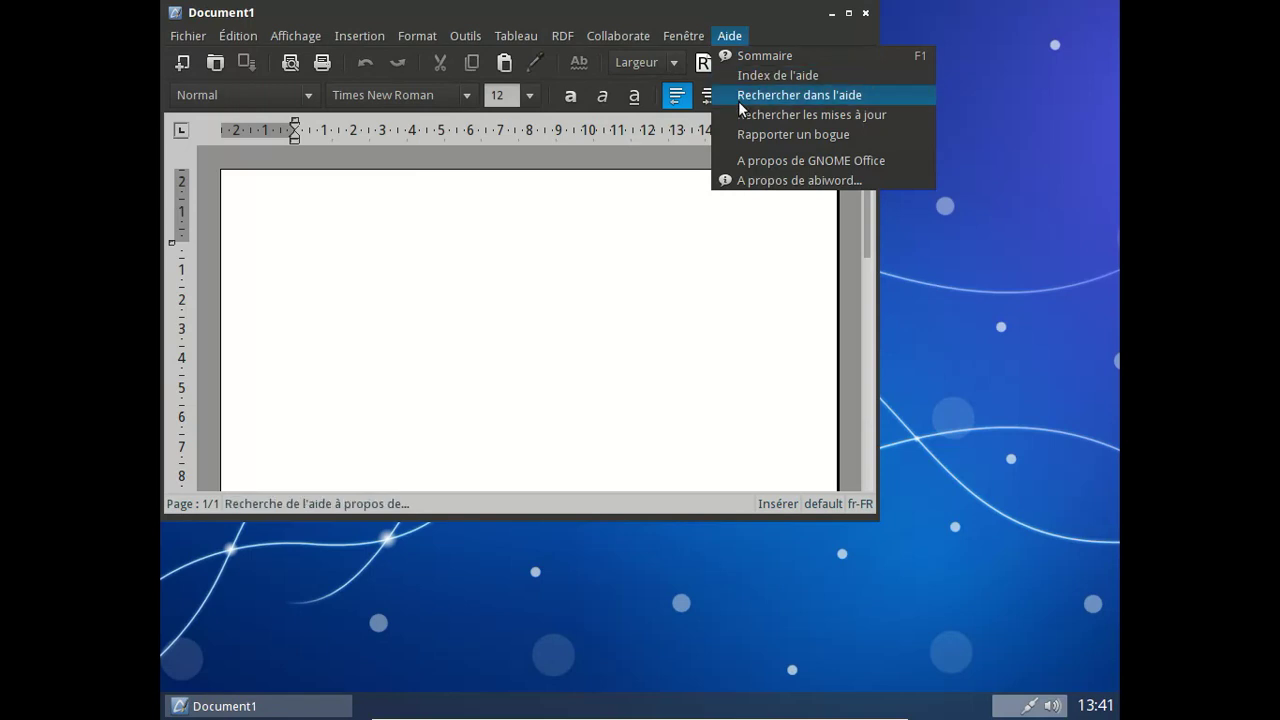
left_click(755, 181)
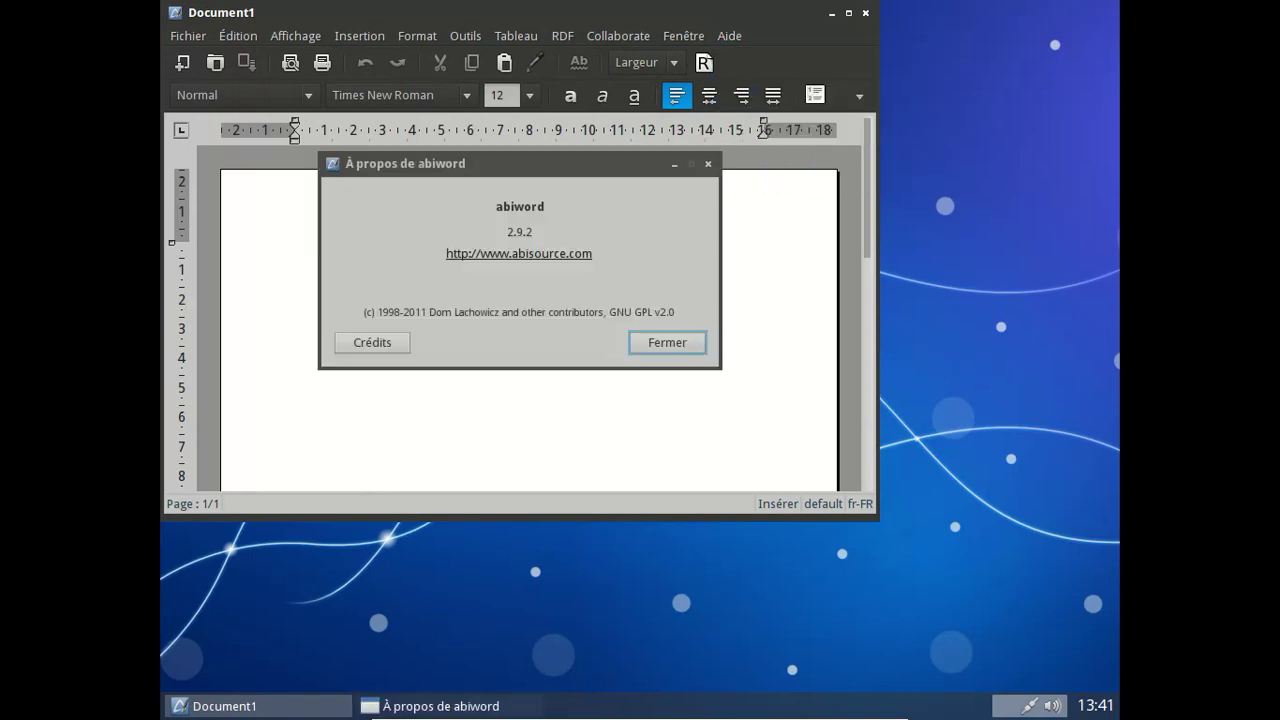
left_click(662, 345)
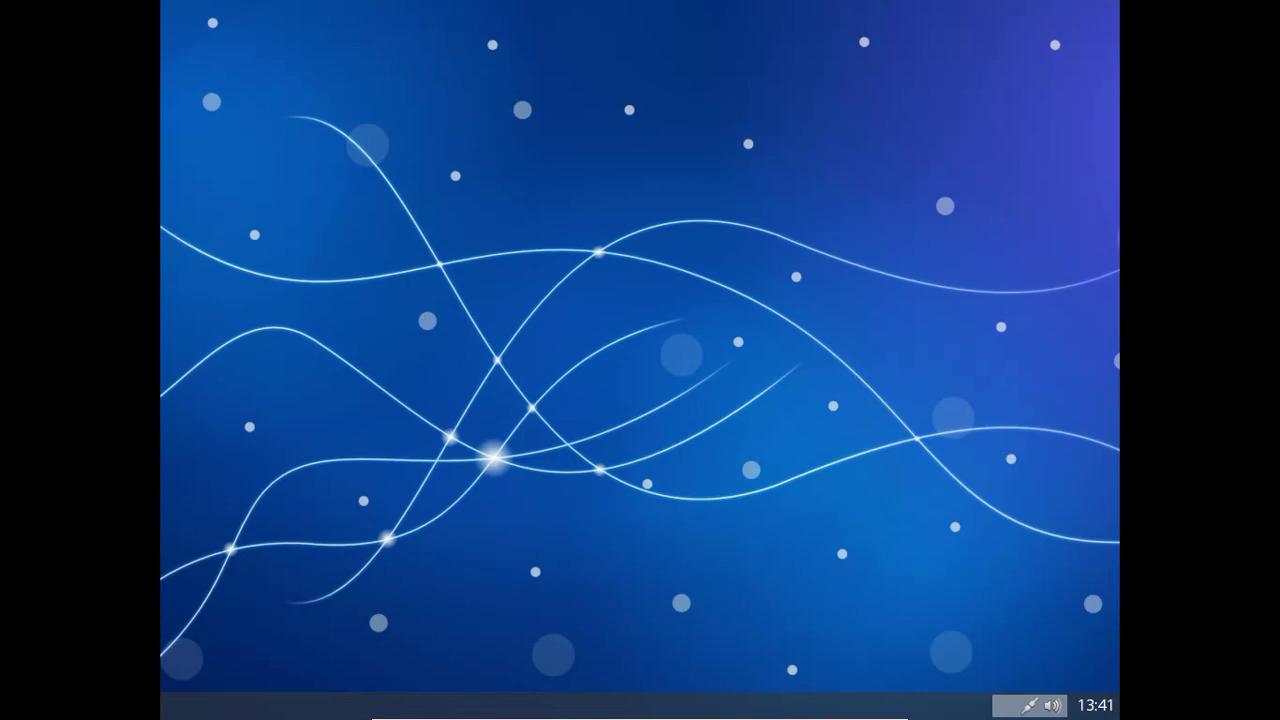
left_click(865, 12)
right_click(516, 100)
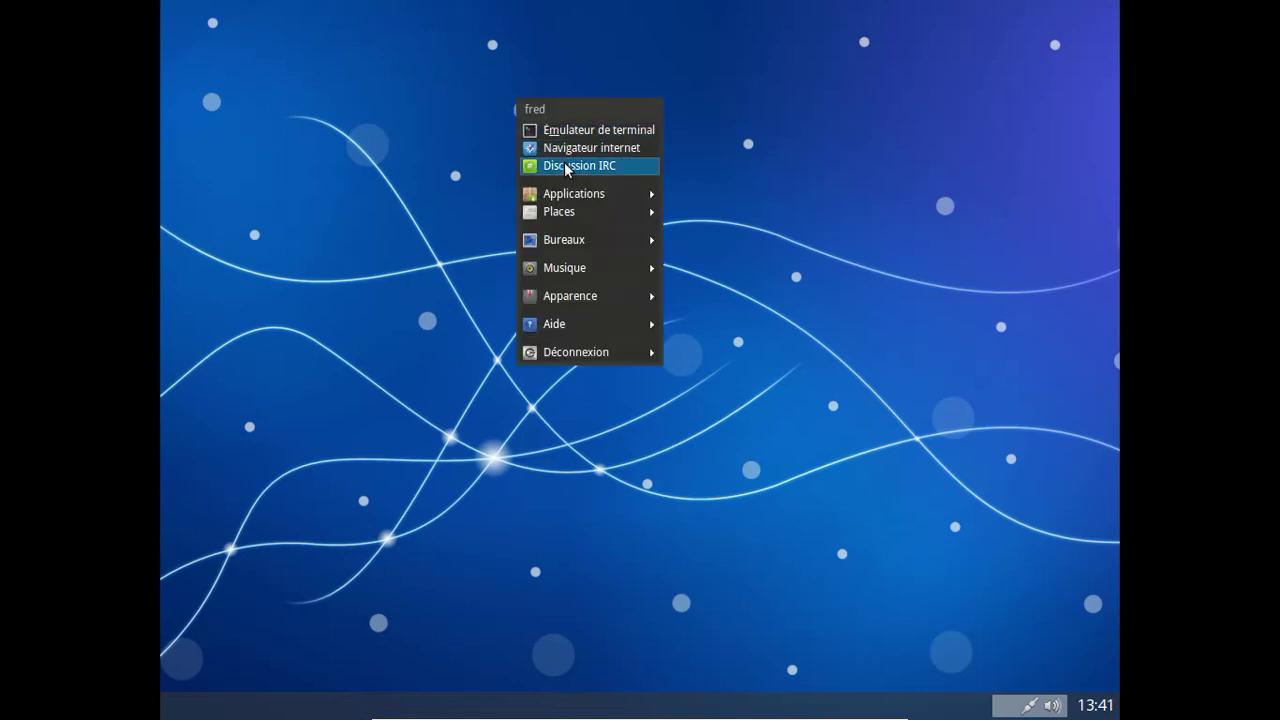
mouse_move(574, 193)
mouse_move(711, 283)
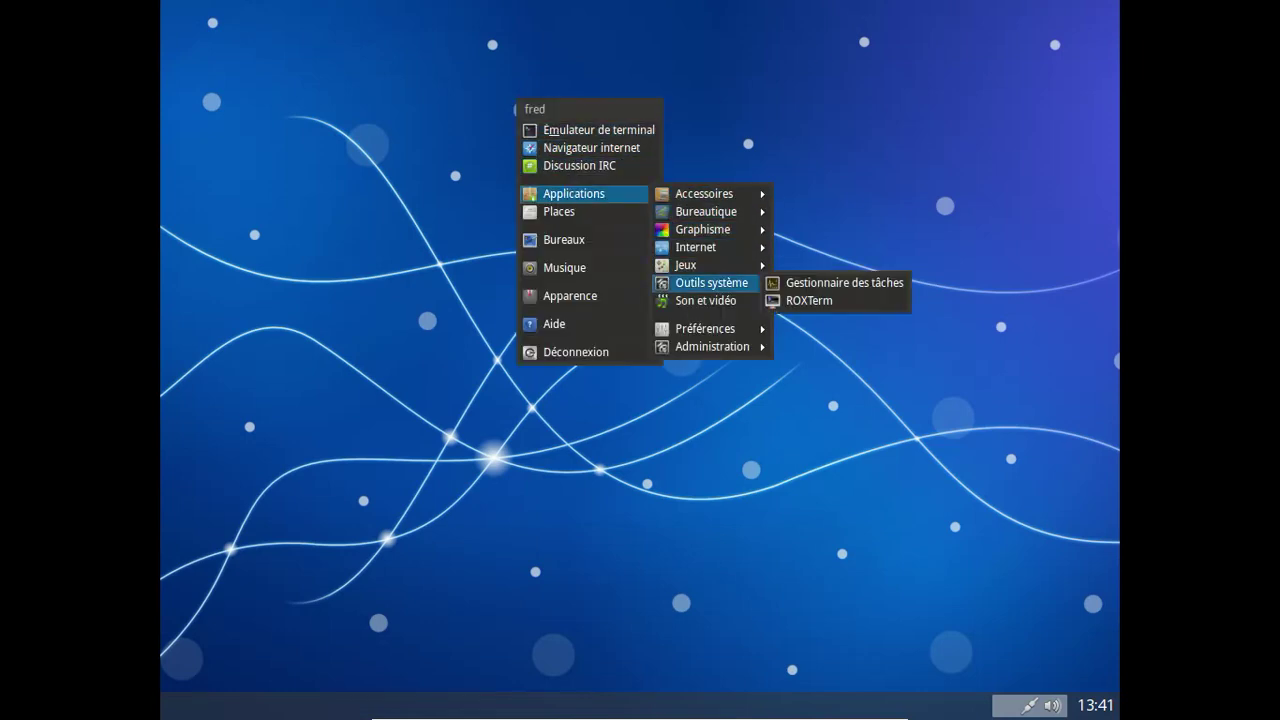
mouse_move(686, 265)
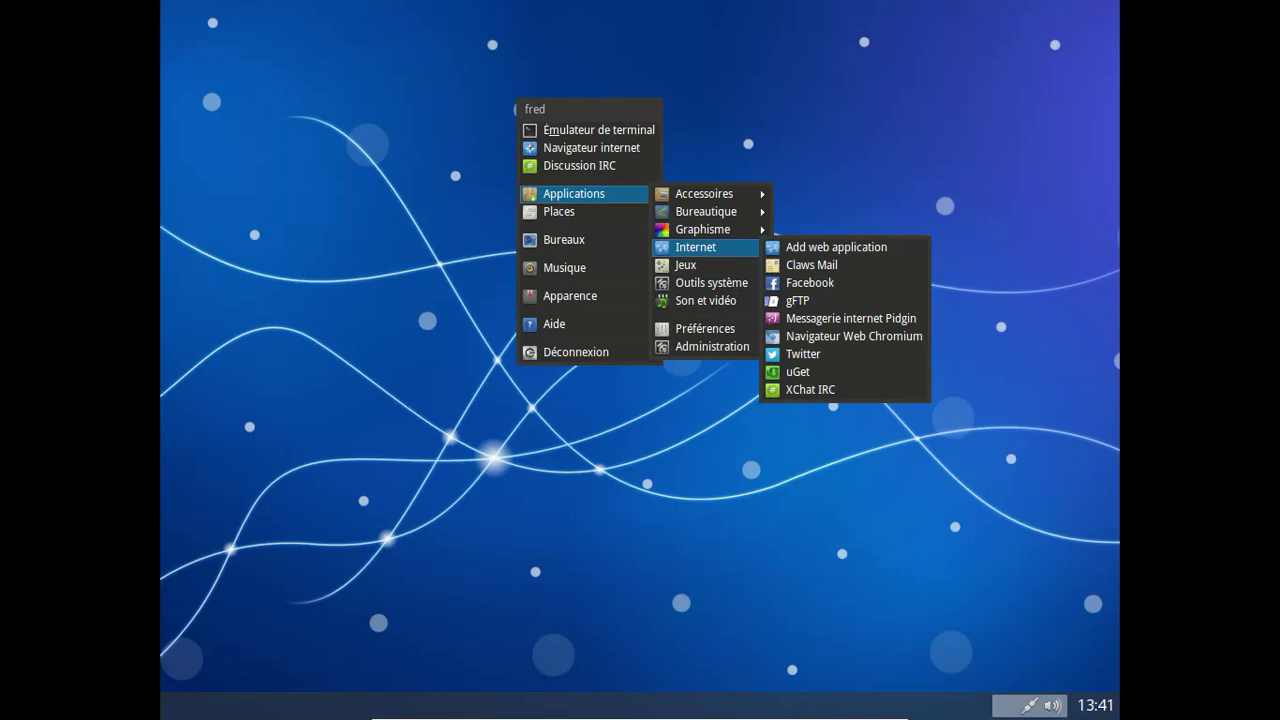
left_click(880, 338)
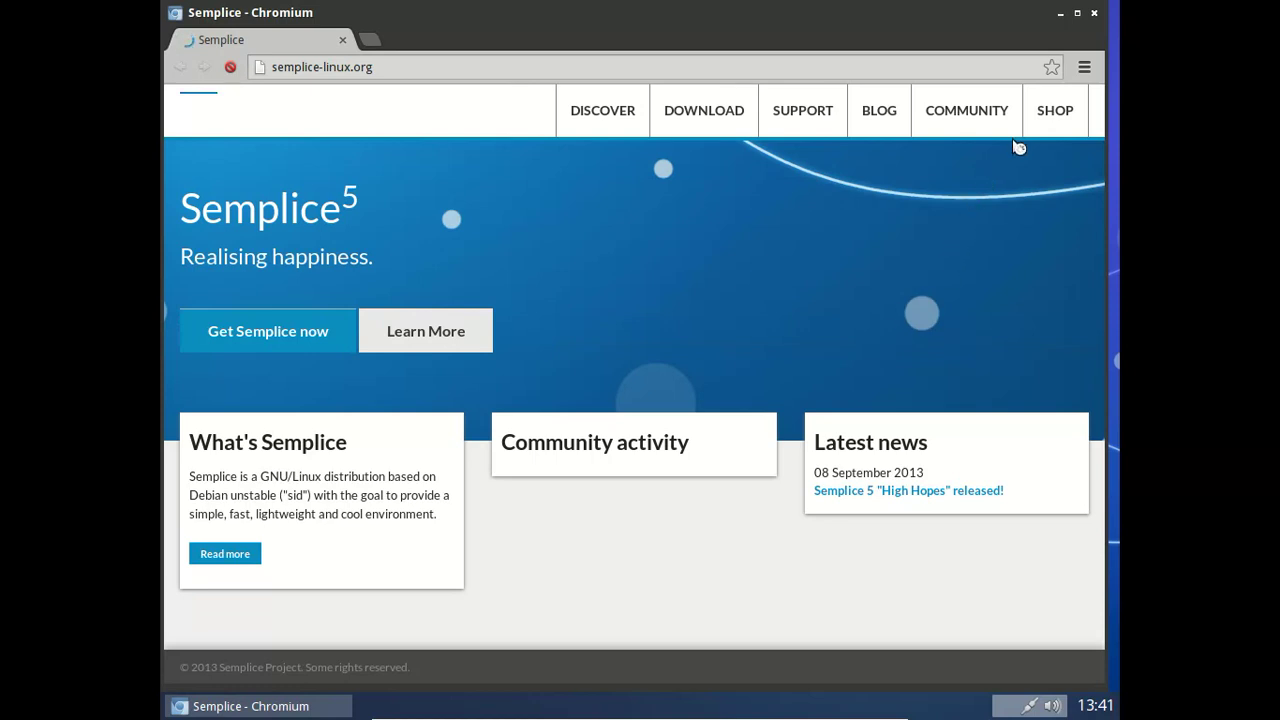
left_click(1084, 67)
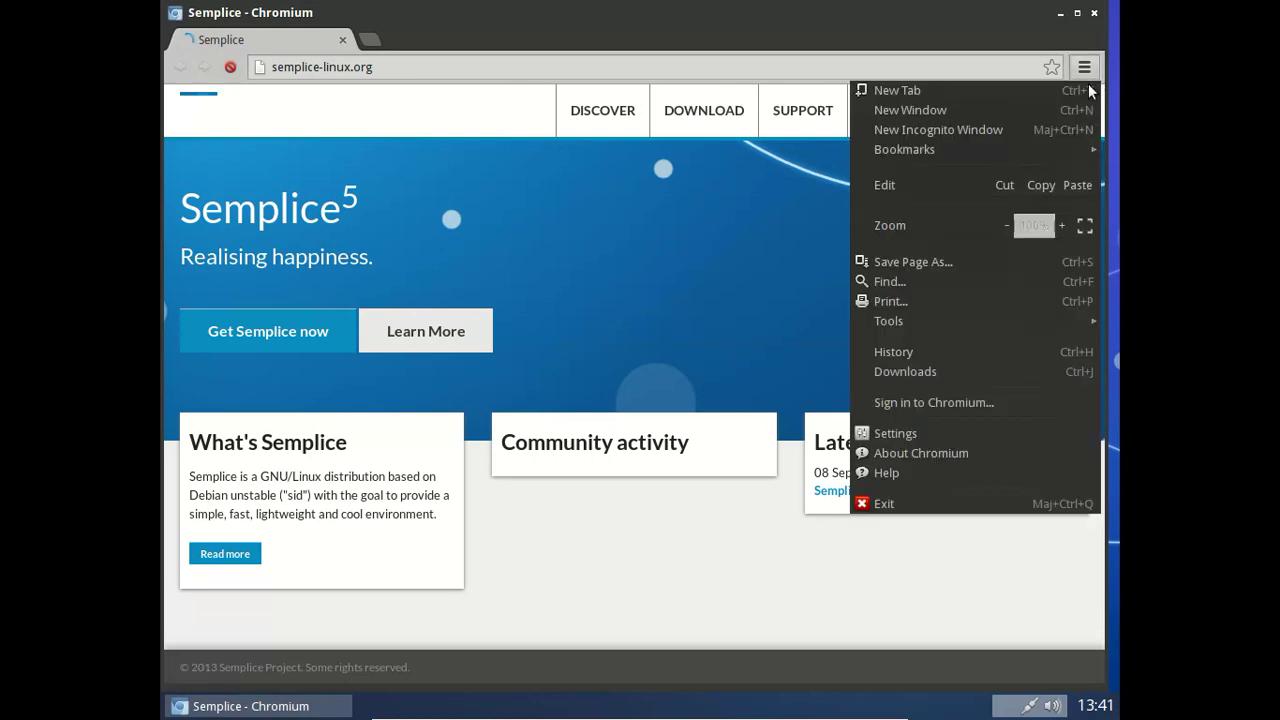
left_click(946, 453)
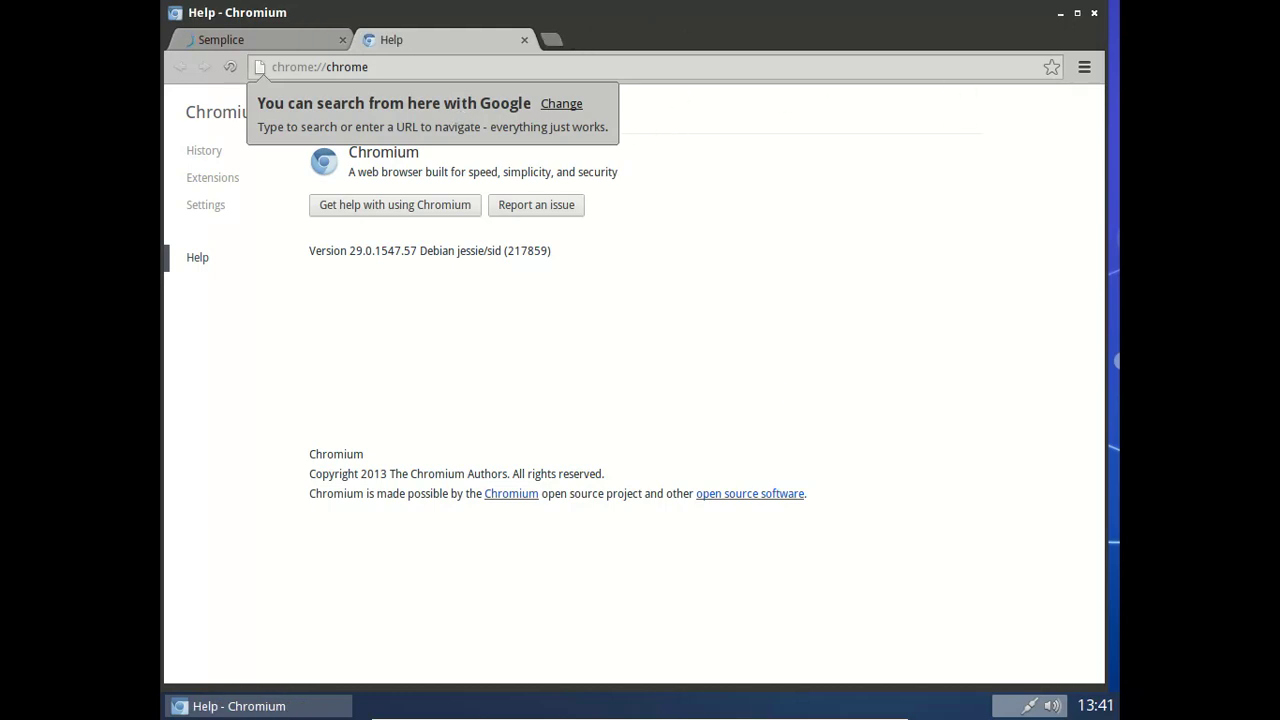
left_click(524, 40)
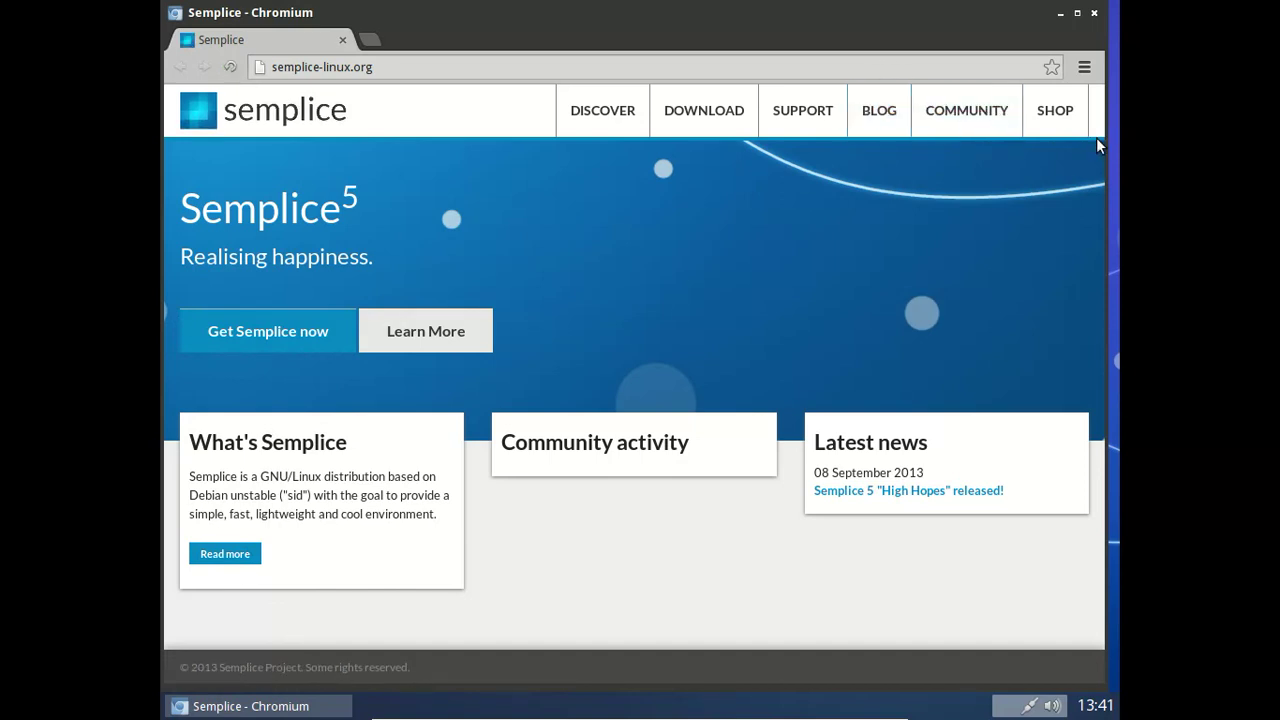
left_click(1094, 20)
Launch Tetris from the desktop menu's Applications > Jeux.
right_click(560, 51)
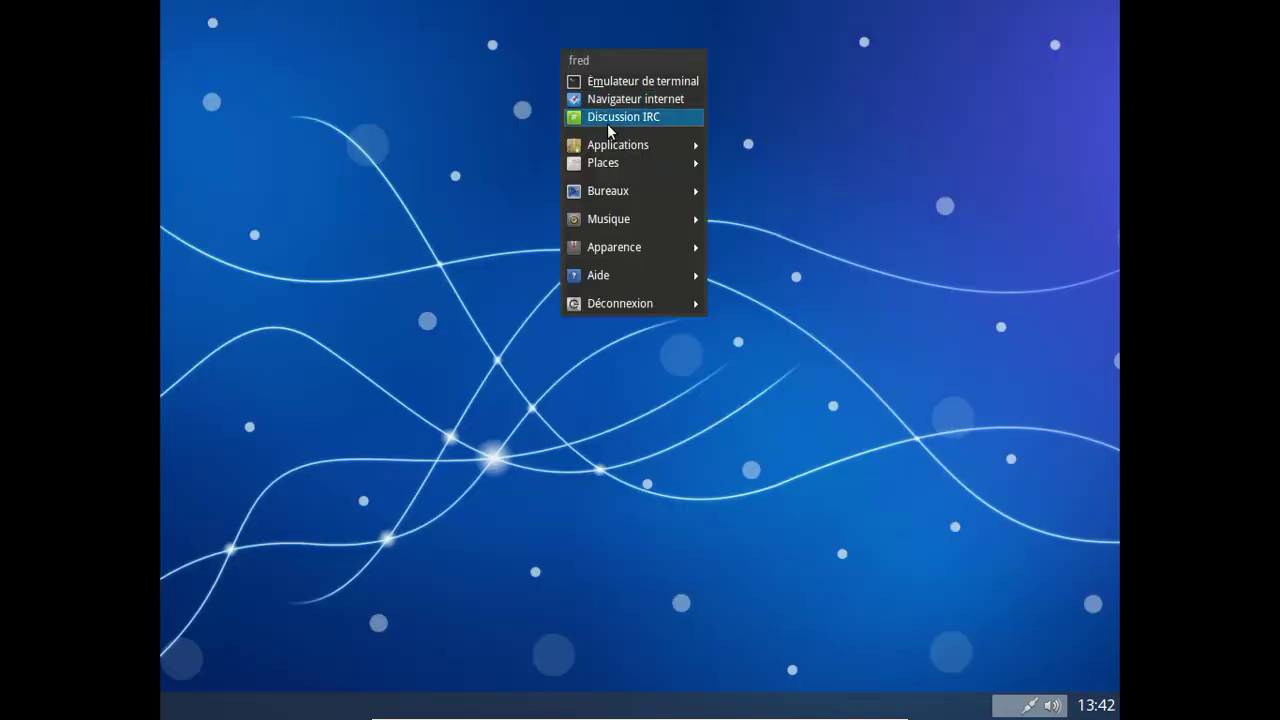
mouse_move(700, 150)
mouse_move(740, 216)
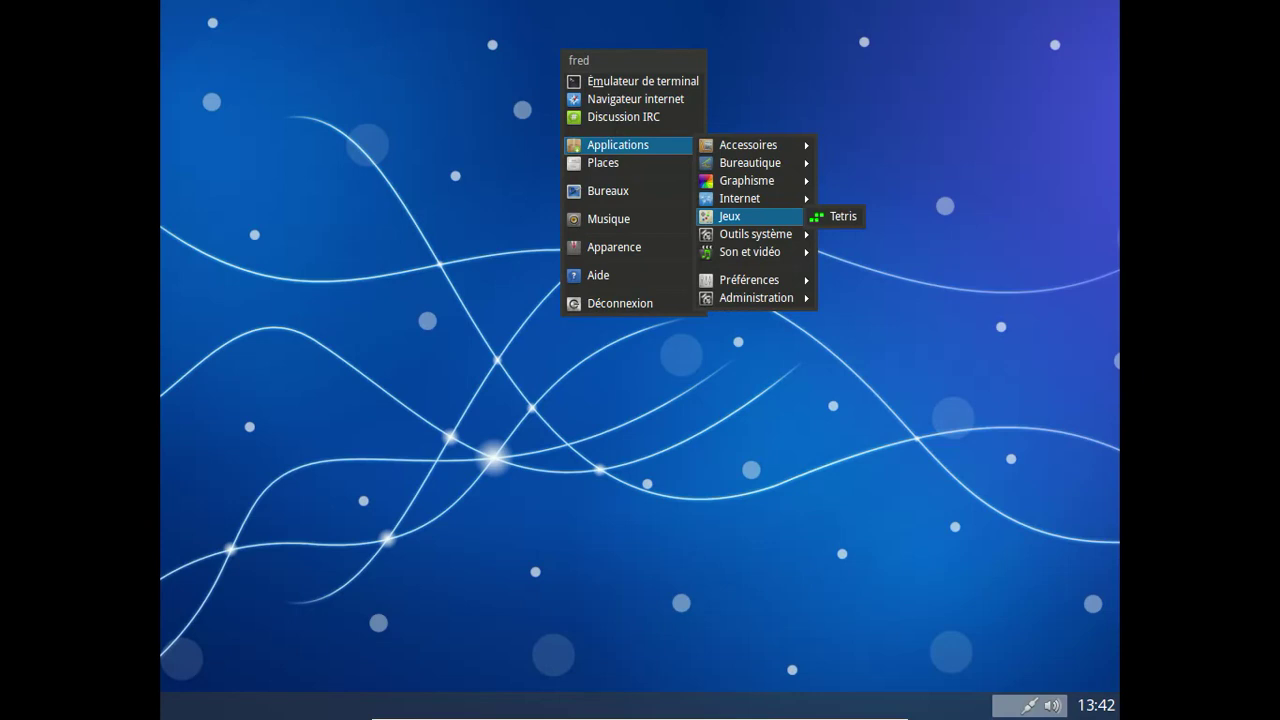
left_click(838, 216)
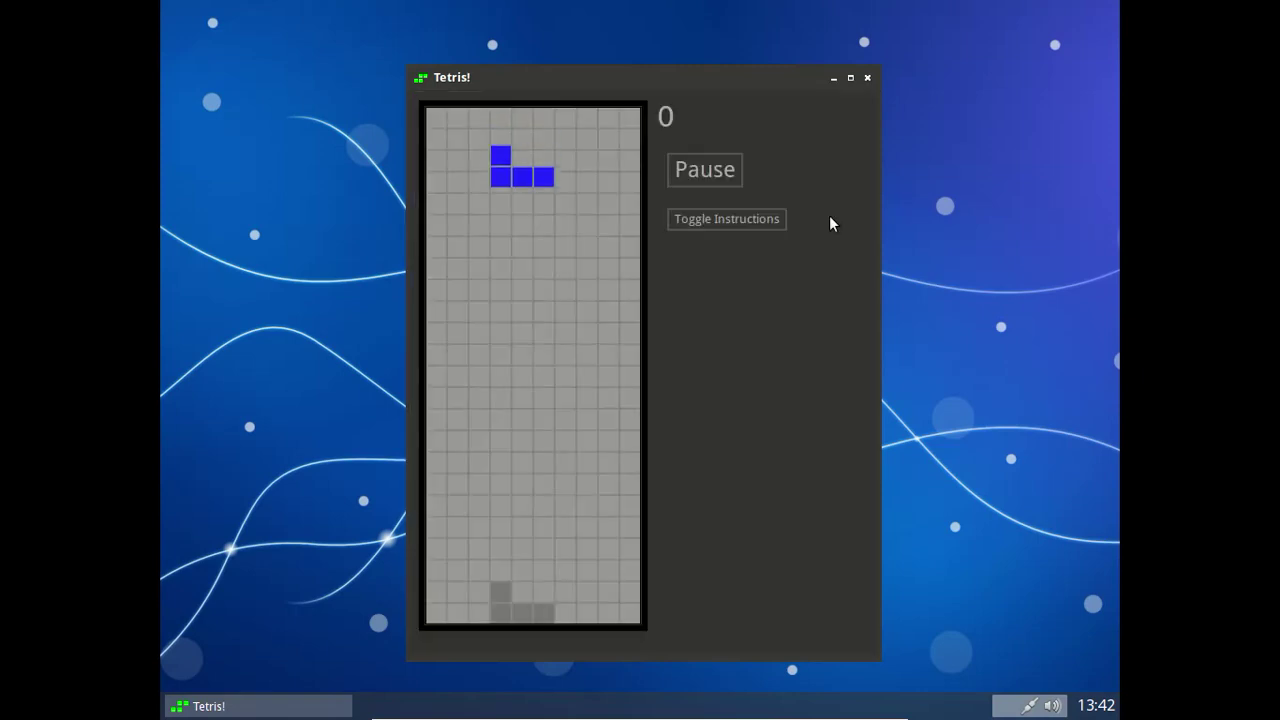
Pause Tetris to read its instructions, then close the game.
left_click(779, 221)
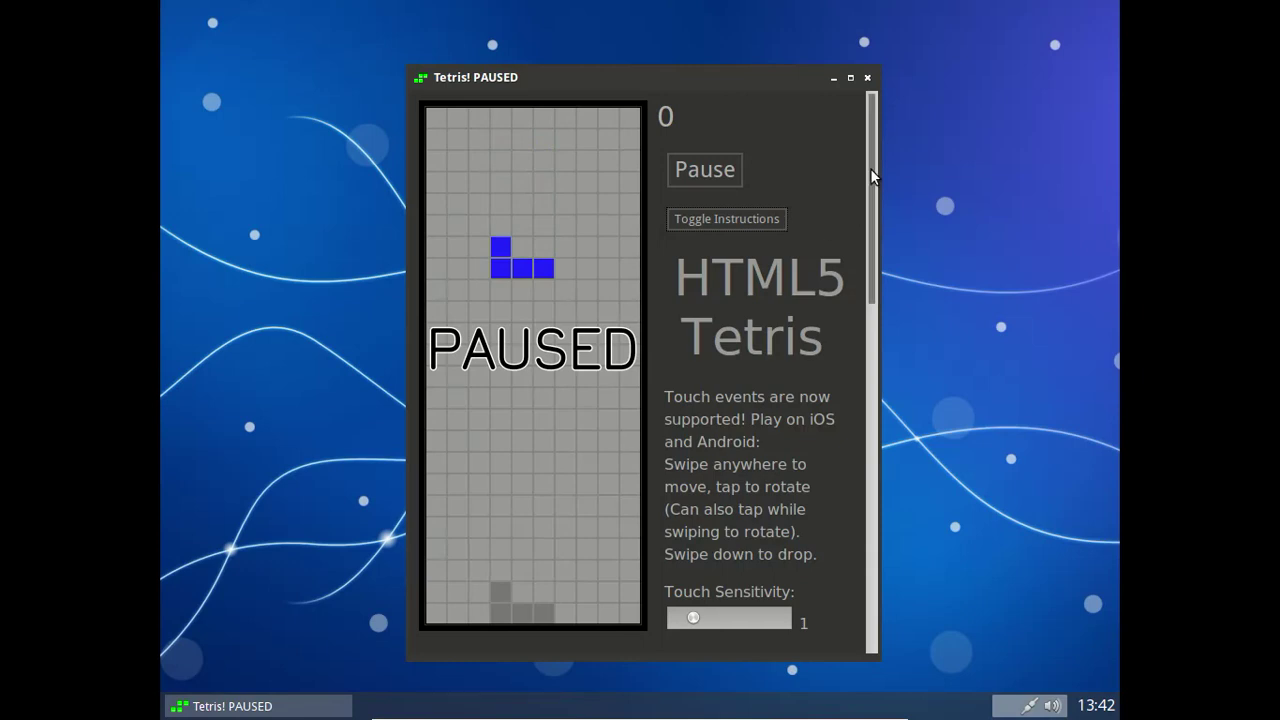
left_click_drag(870, 168, 862, 534)
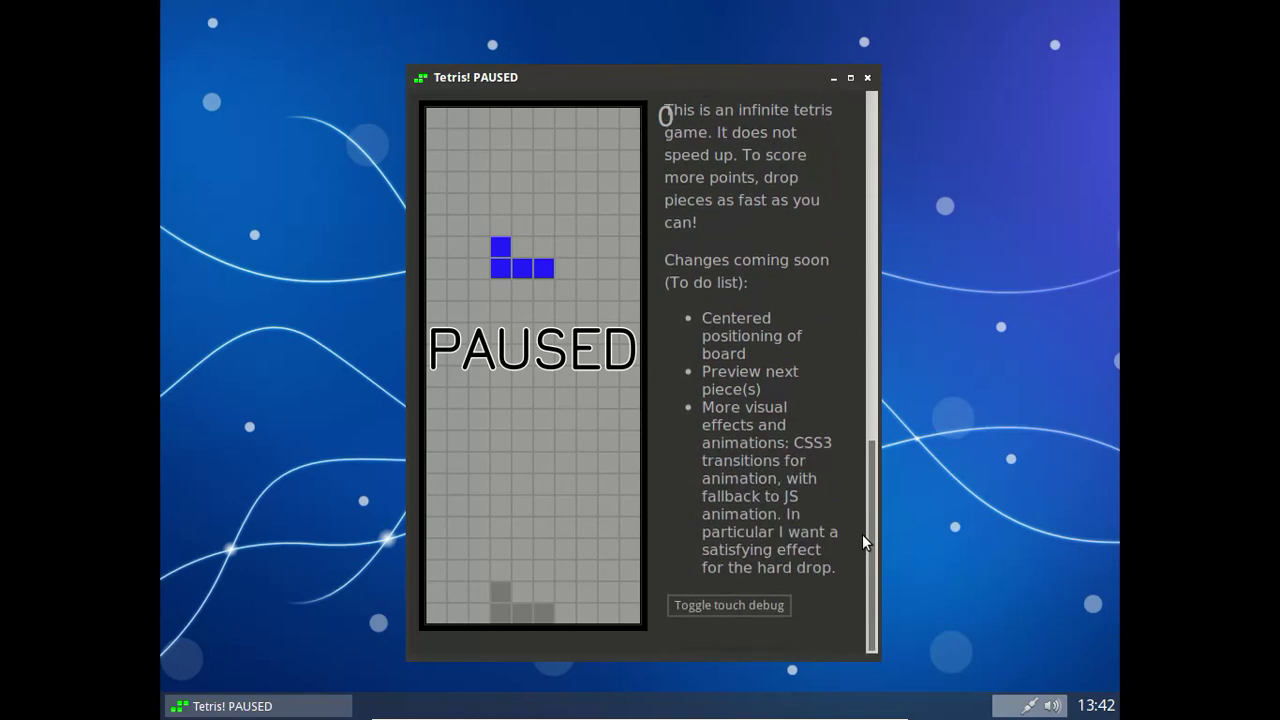
left_click(867, 77)
Launch the Twitter web app from Applications > Internet.
right_click(499, 30)
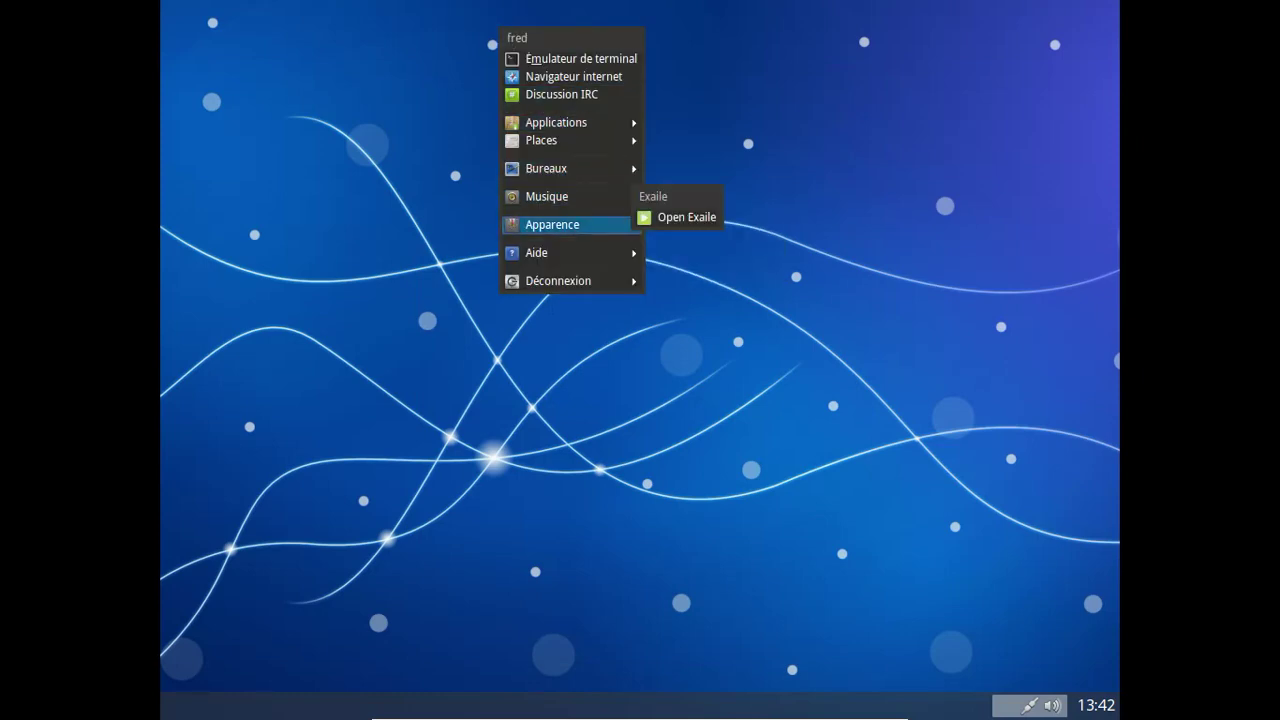
mouse_move(556, 122)
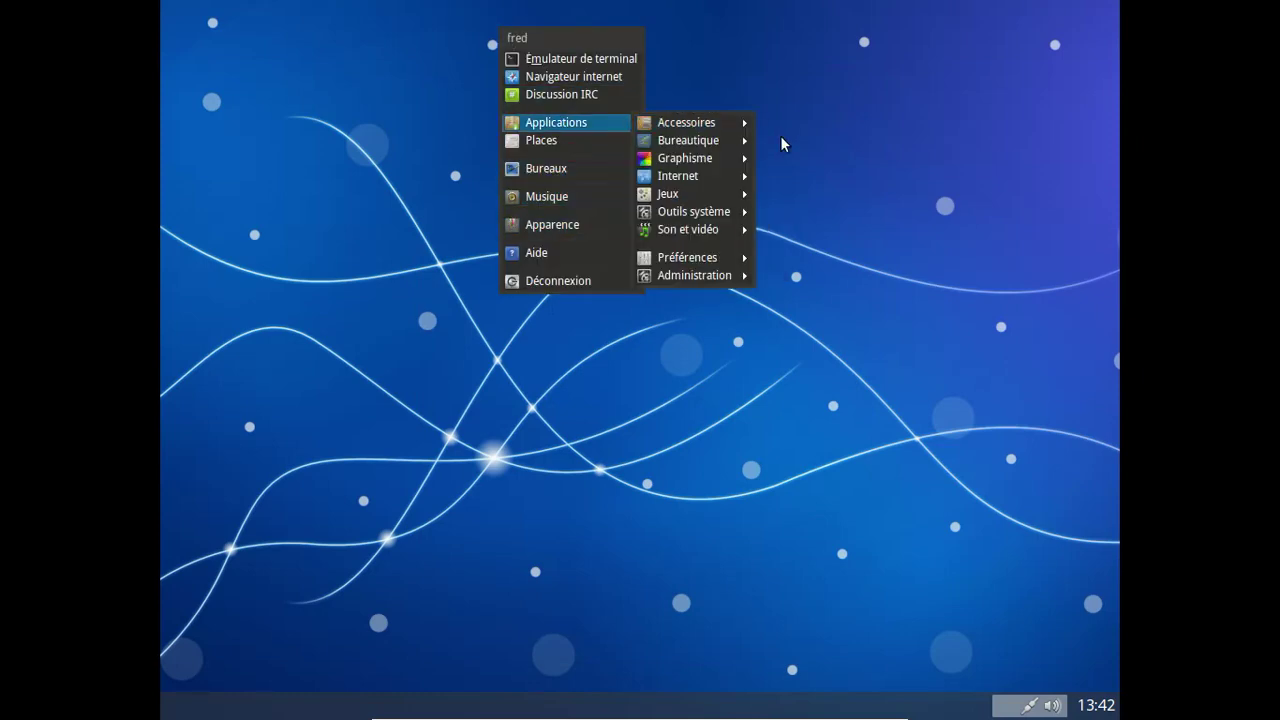
mouse_move(690, 140)
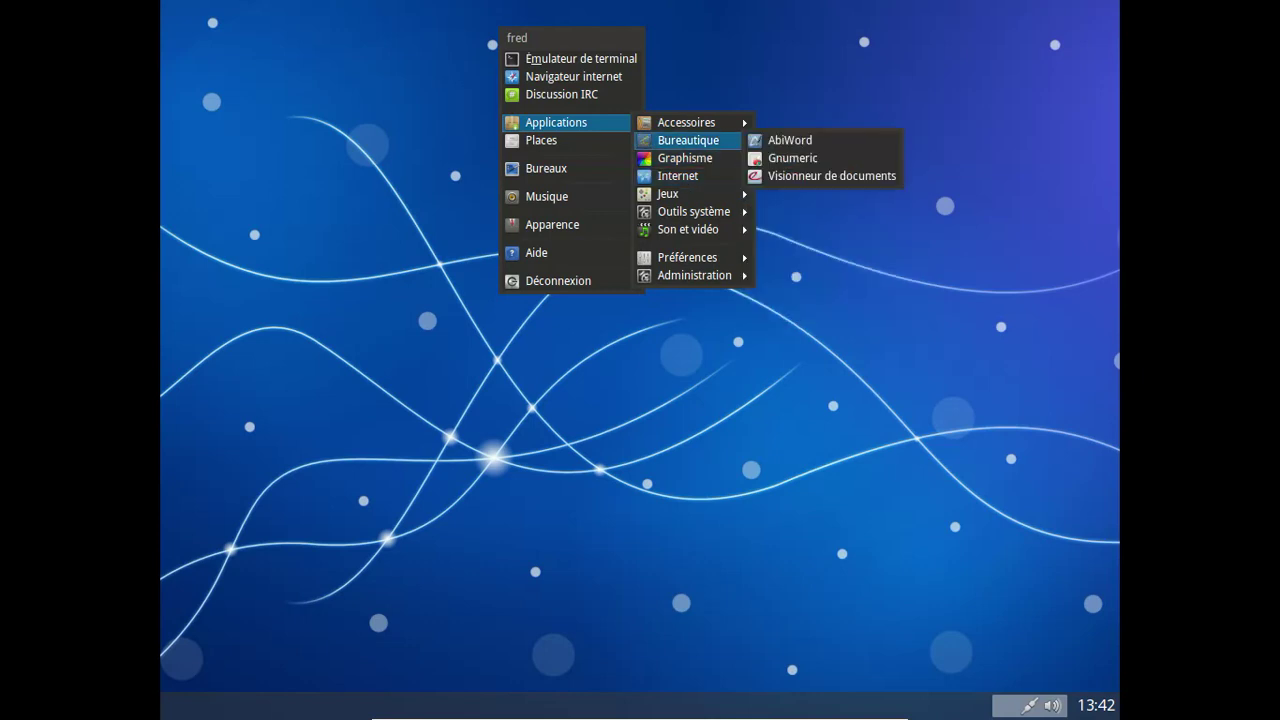
mouse_move(690, 176)
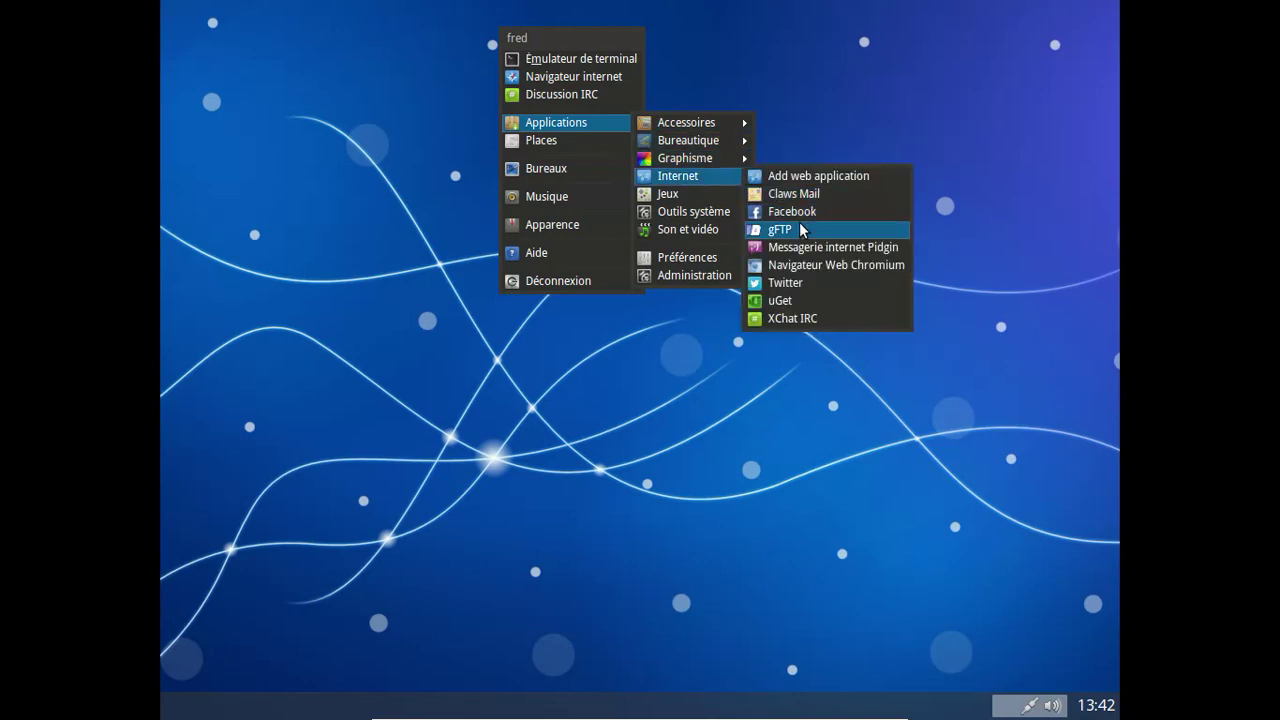
left_click(799, 284)
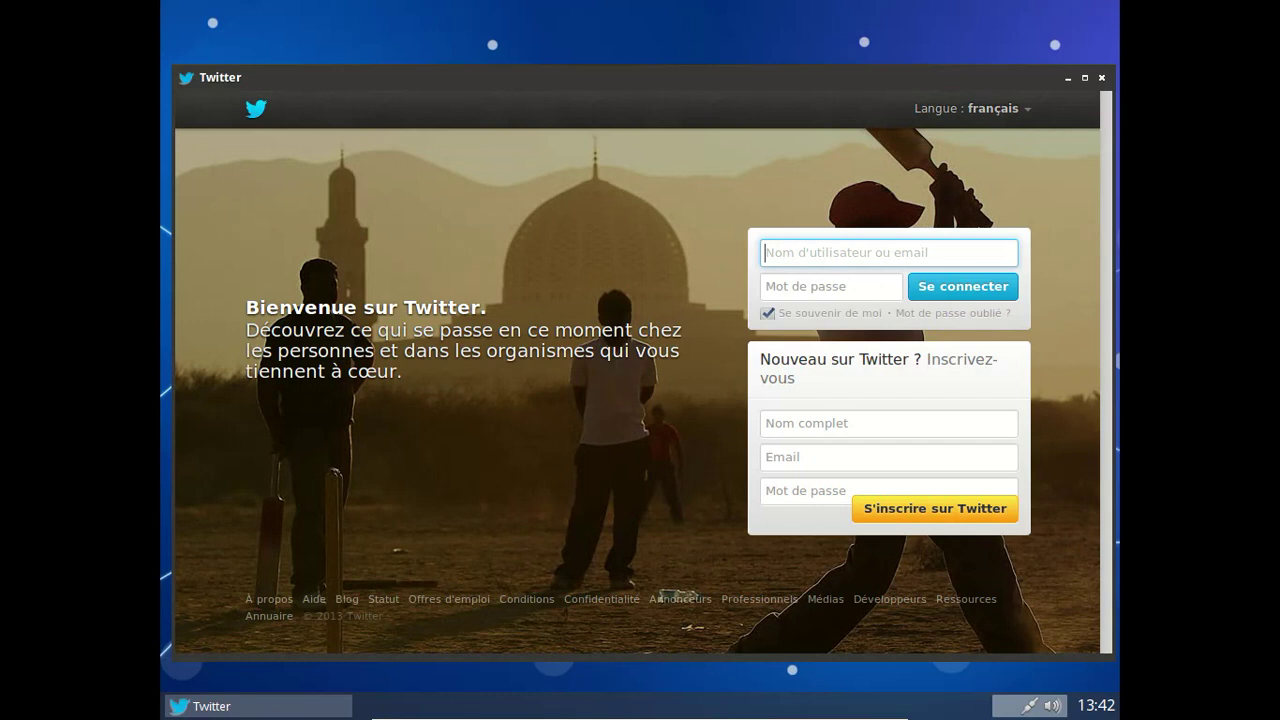
Sign in with the account's username and password and scroll the home timeline.
type("fredericbezies")
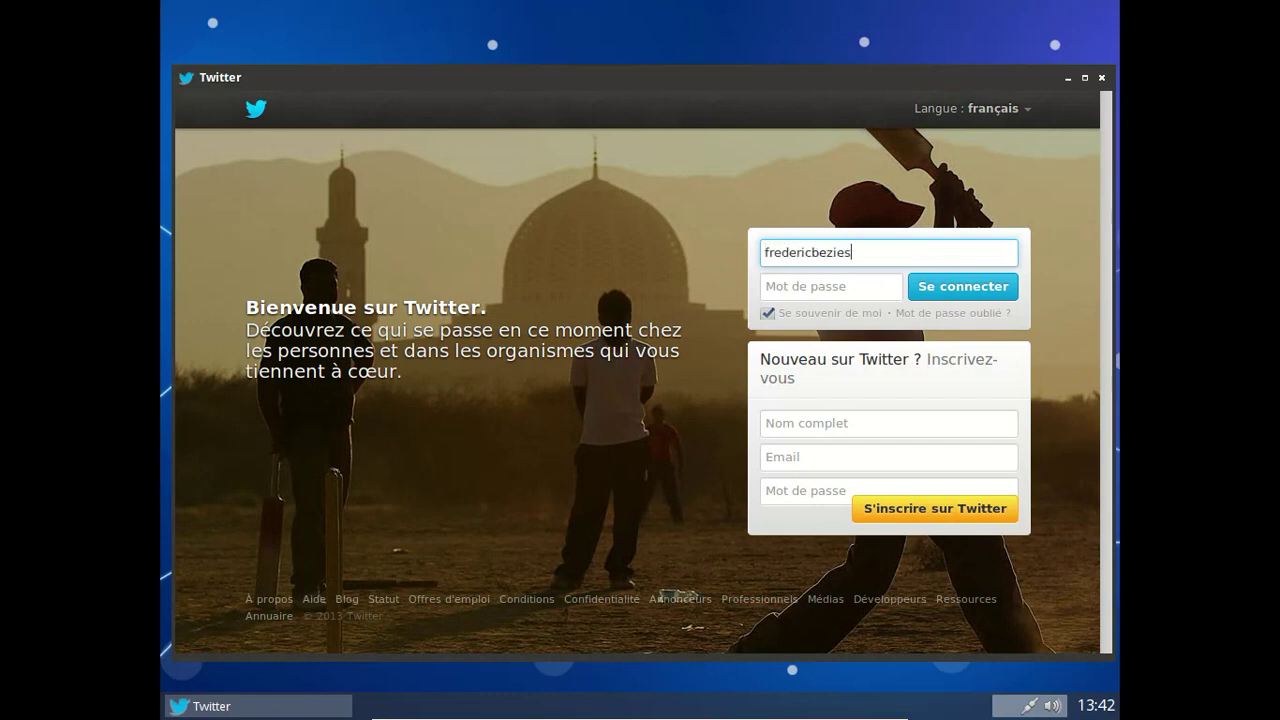
key("Tab")
type("********")
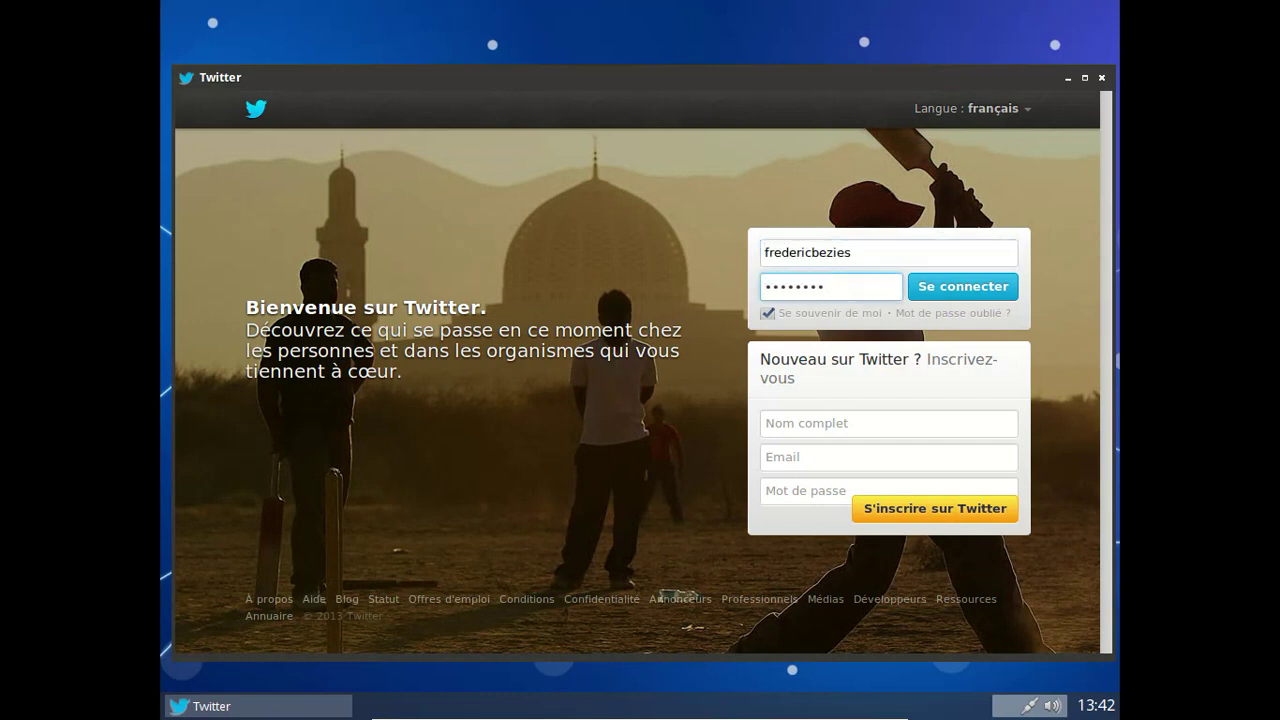
type("**")
key("Return")
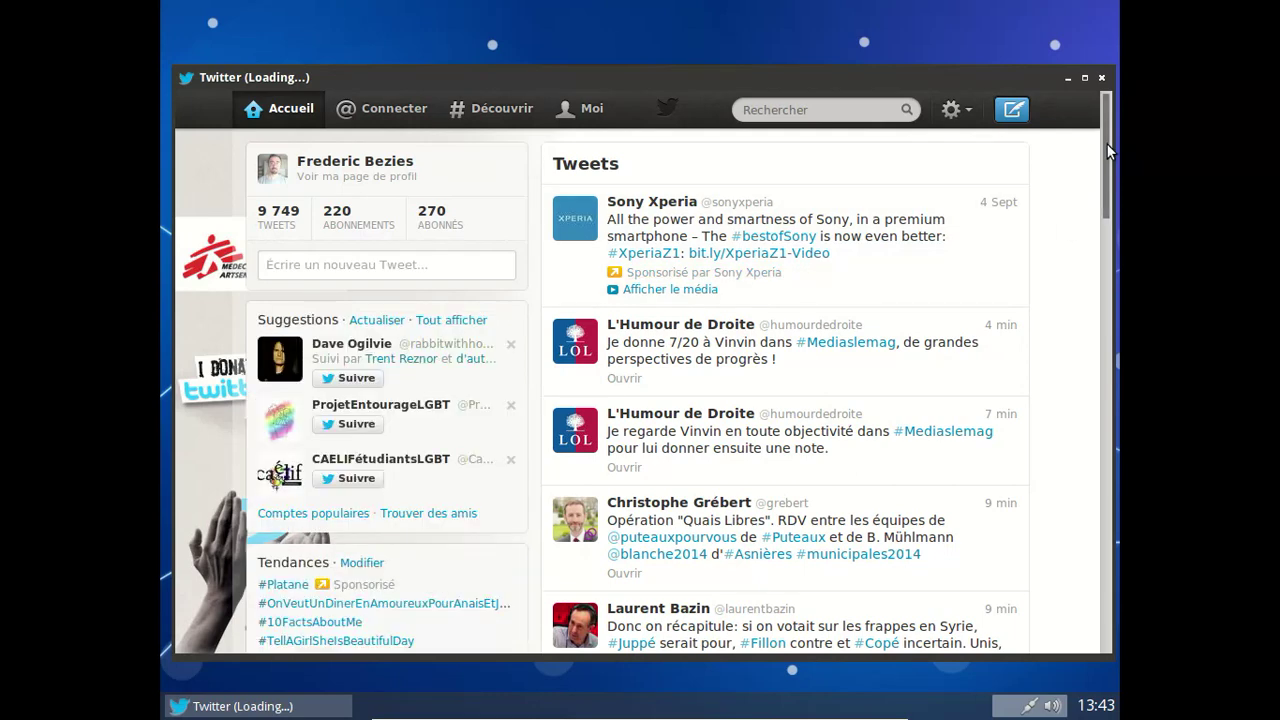
mouse_move(1108, 150)
left_mouse_down()
mouse_move(1118, 290)
mouse_move(1104, 439)
mouse_move(1118, 140)
left_mouse_up()
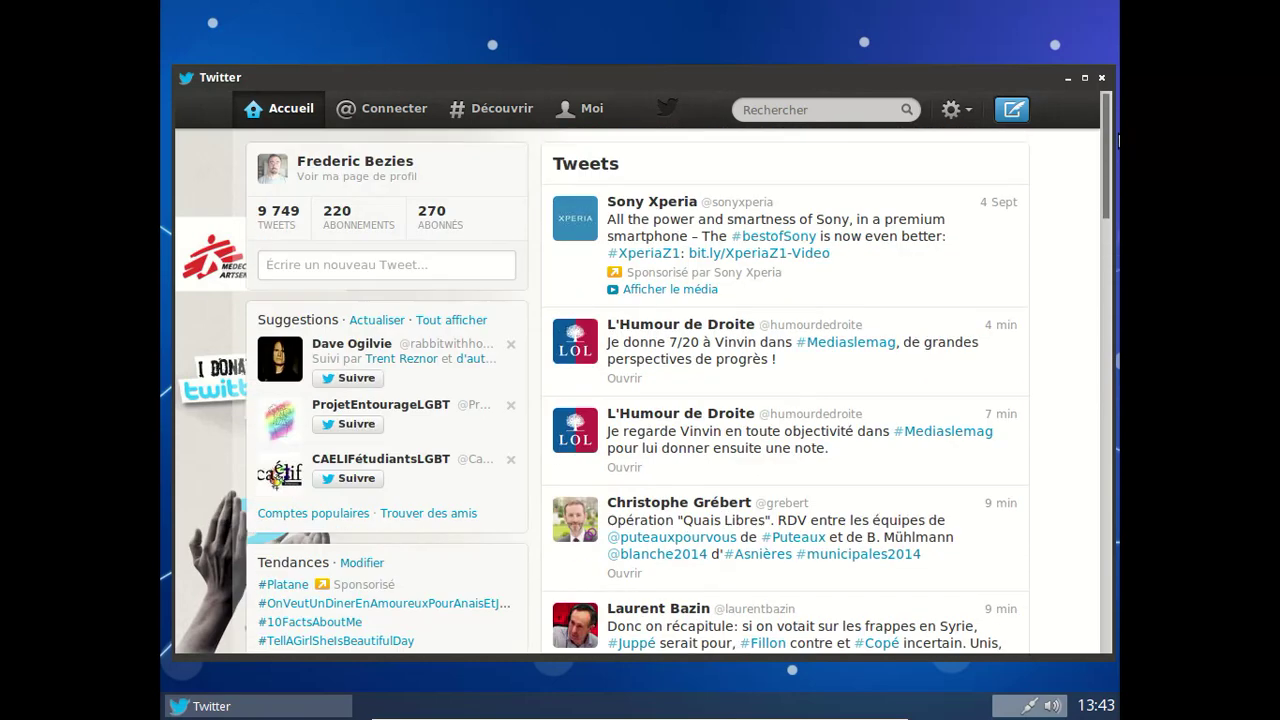
Close Twitter and launch Gestionnaire de paquets Synaptic from Applications > Administration.
left_click(1101, 77)
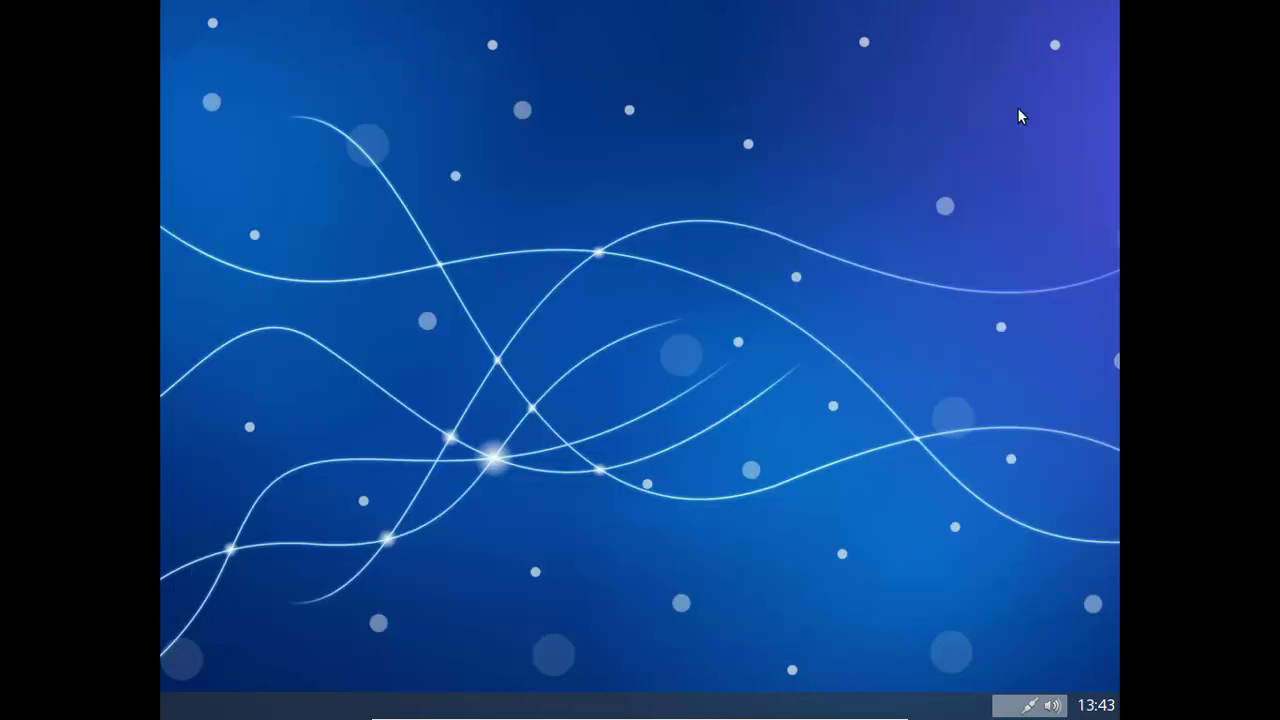
right_click(480, 56)
mouse_move(530, 251)
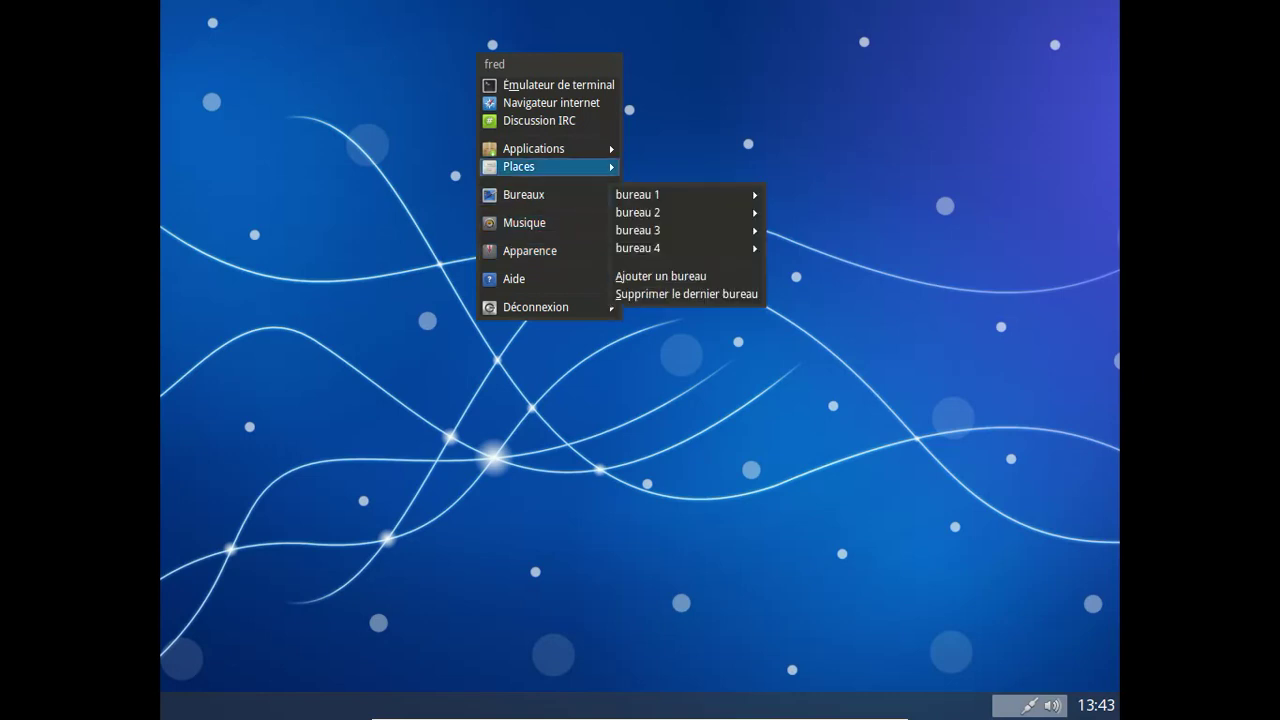
mouse_move(545, 149)
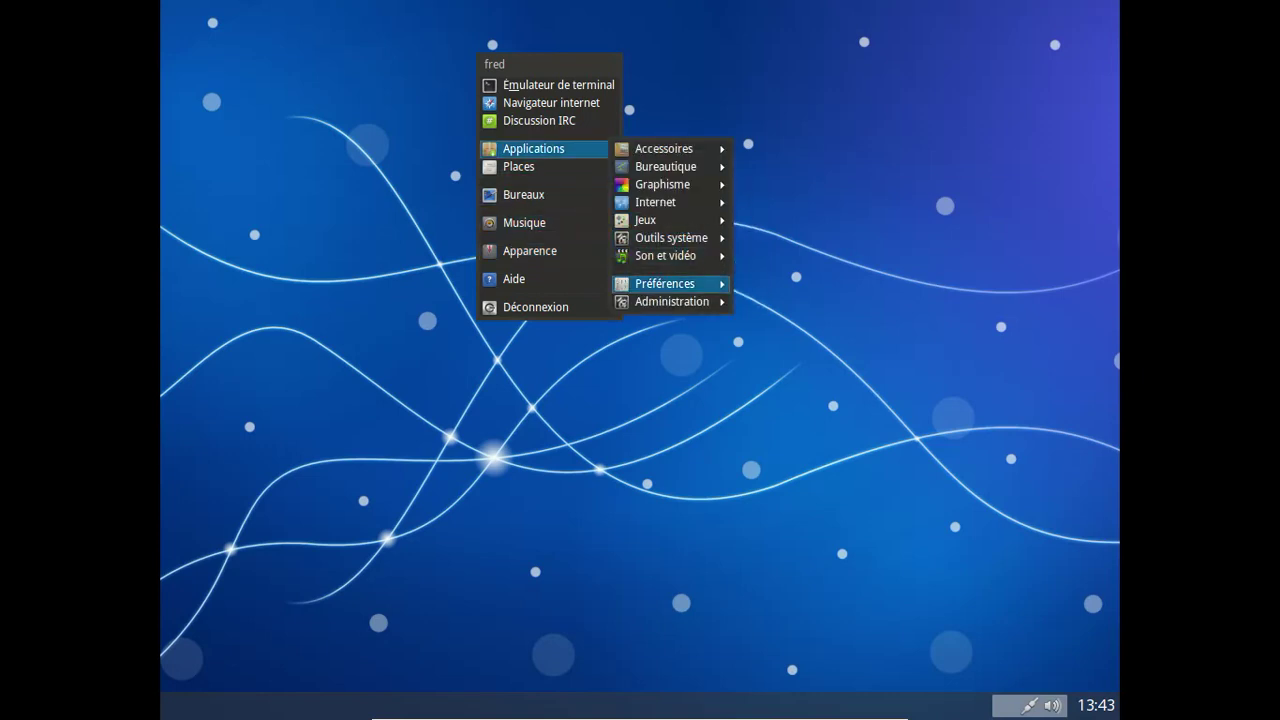
mouse_move(672, 301)
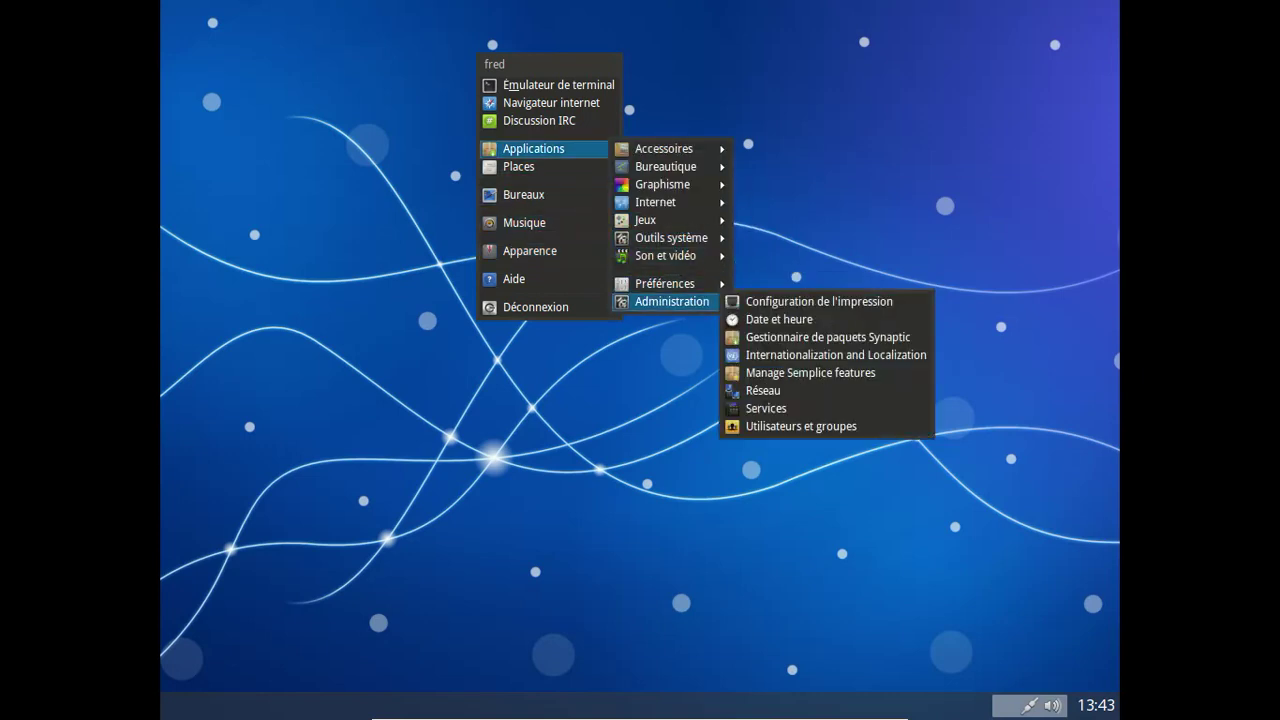
left_click(787, 340)
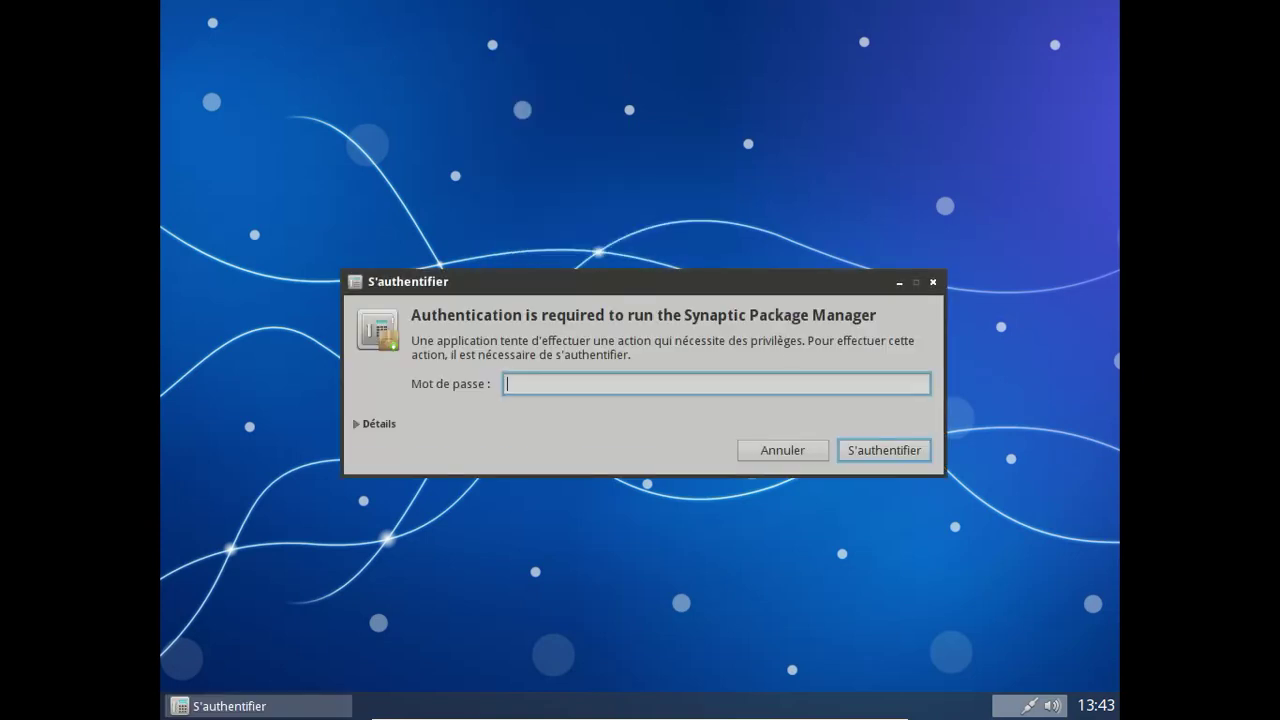
Authenticate, view Synaptic's About box showing version 0.80.2, then close Synaptic.
key("Return")
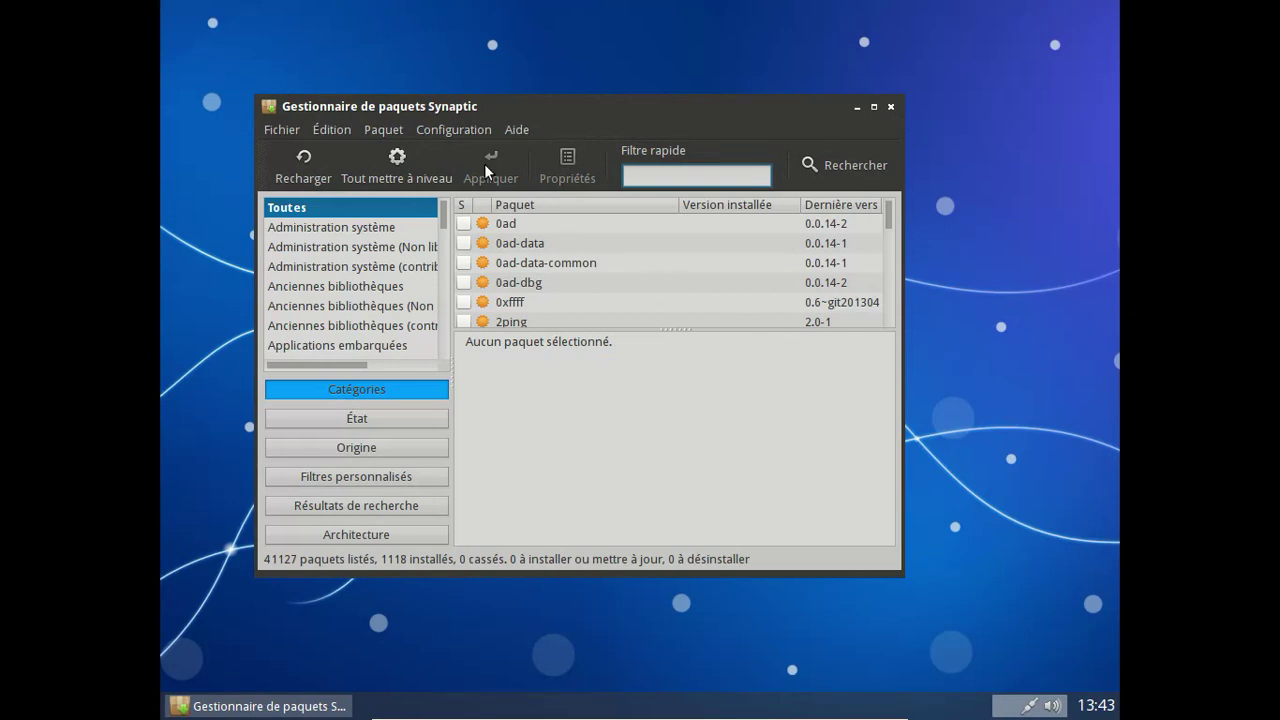
left_click(512, 130)
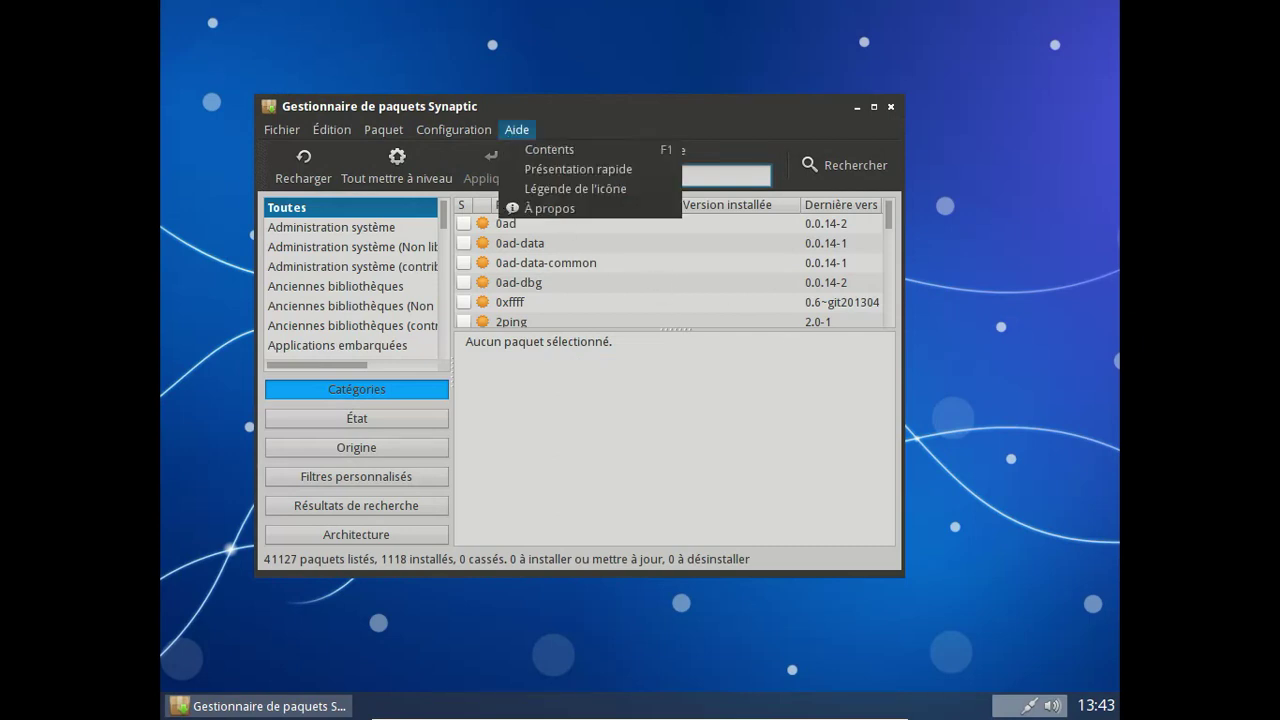
left_click(545, 208)
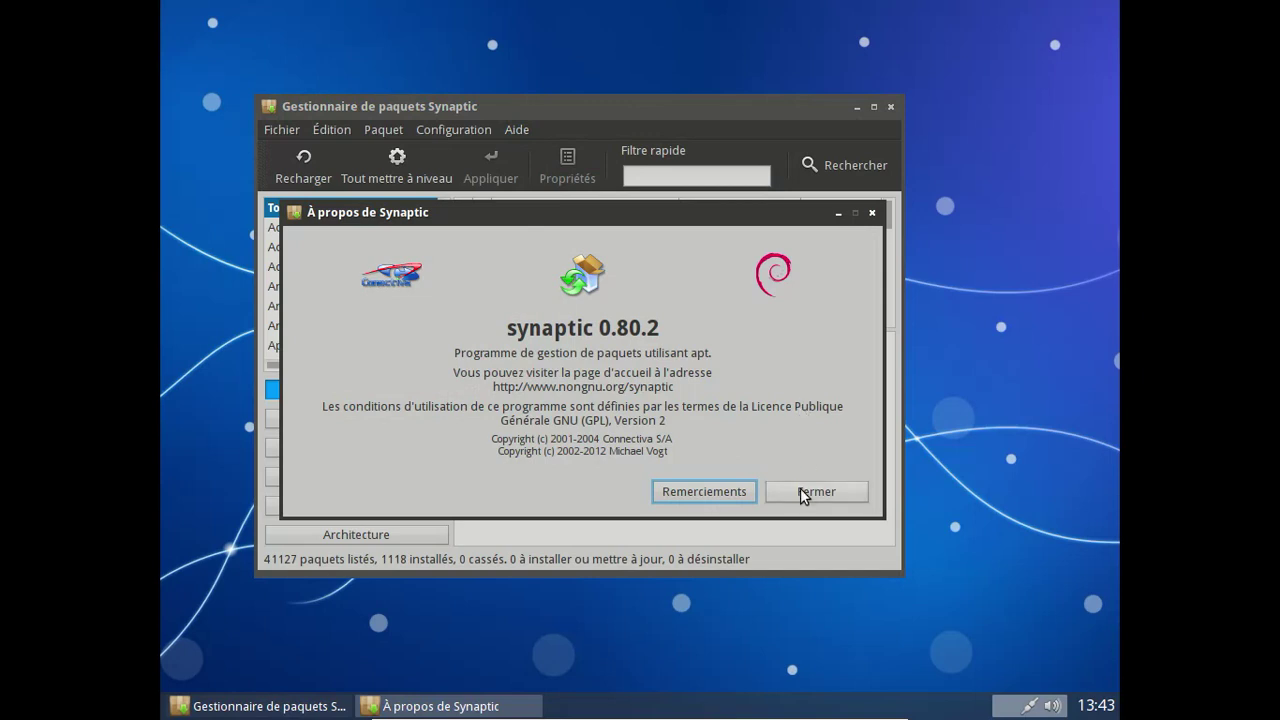
left_click(803, 492)
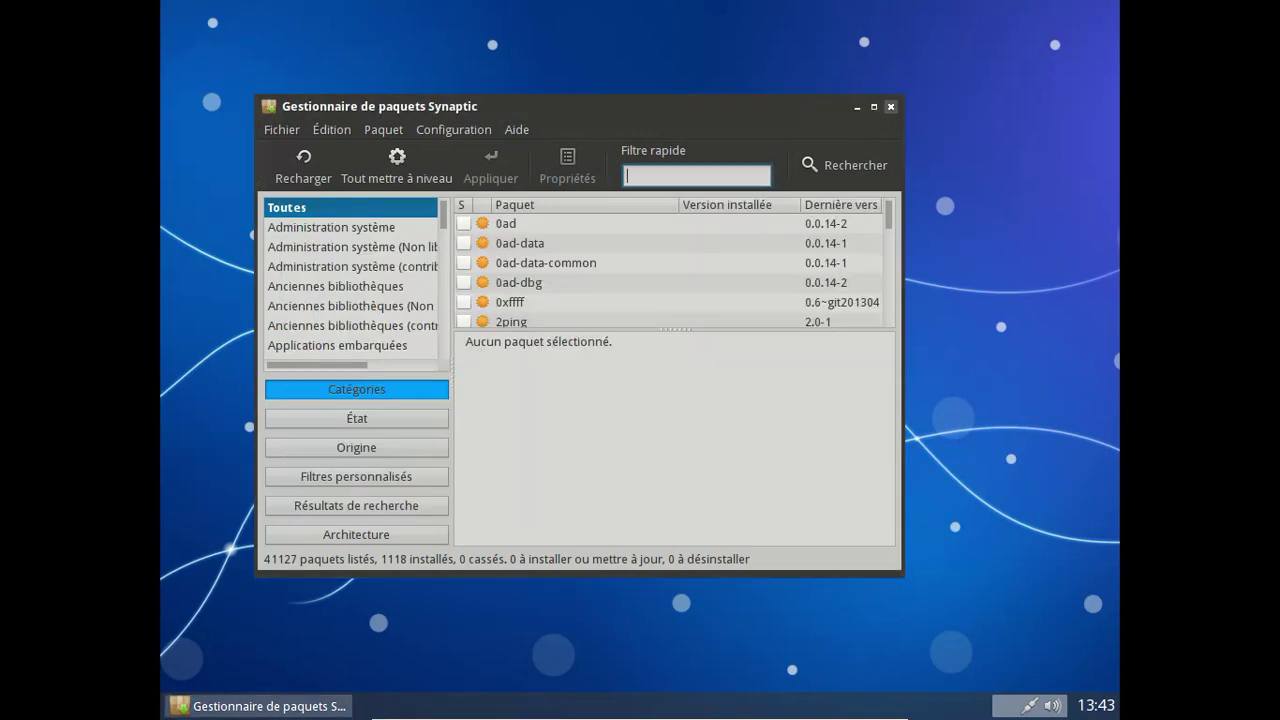
left_click(890, 106)
Browse the desktop menu's Musique, Déconnexion and Apparence entries, then Applications > Administration.
right_click(642, 54)
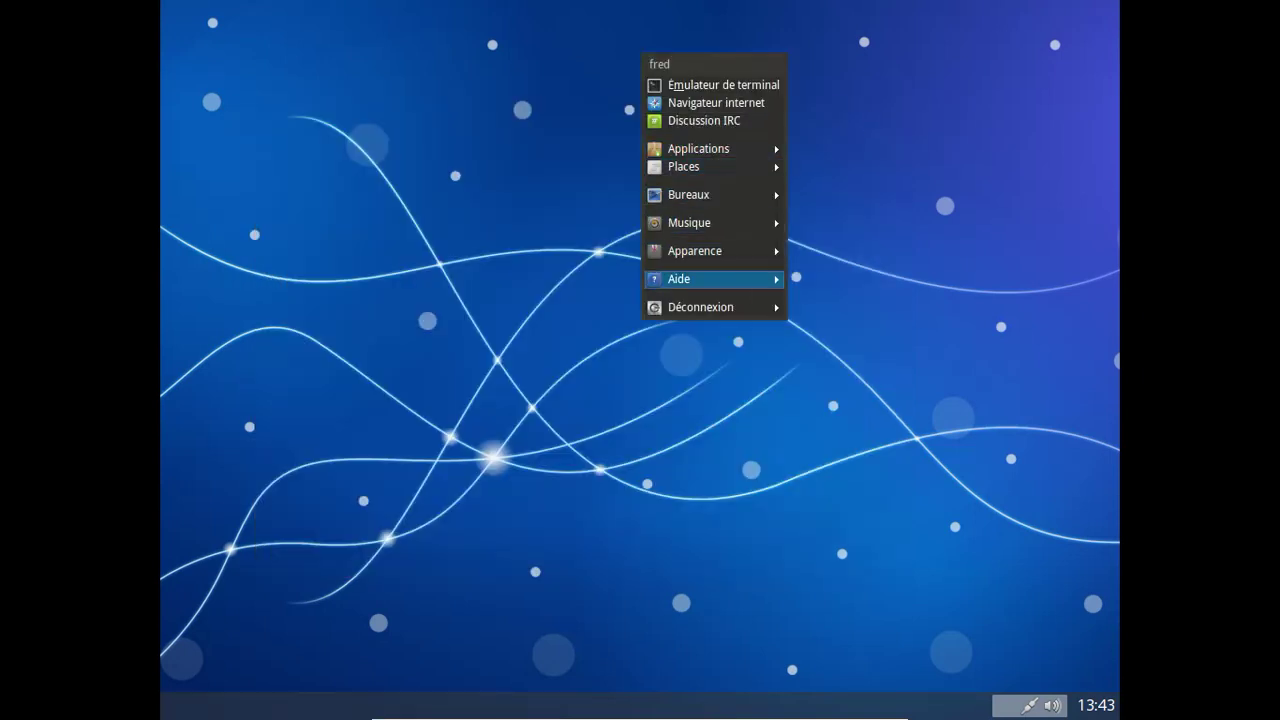
mouse_move(700, 222)
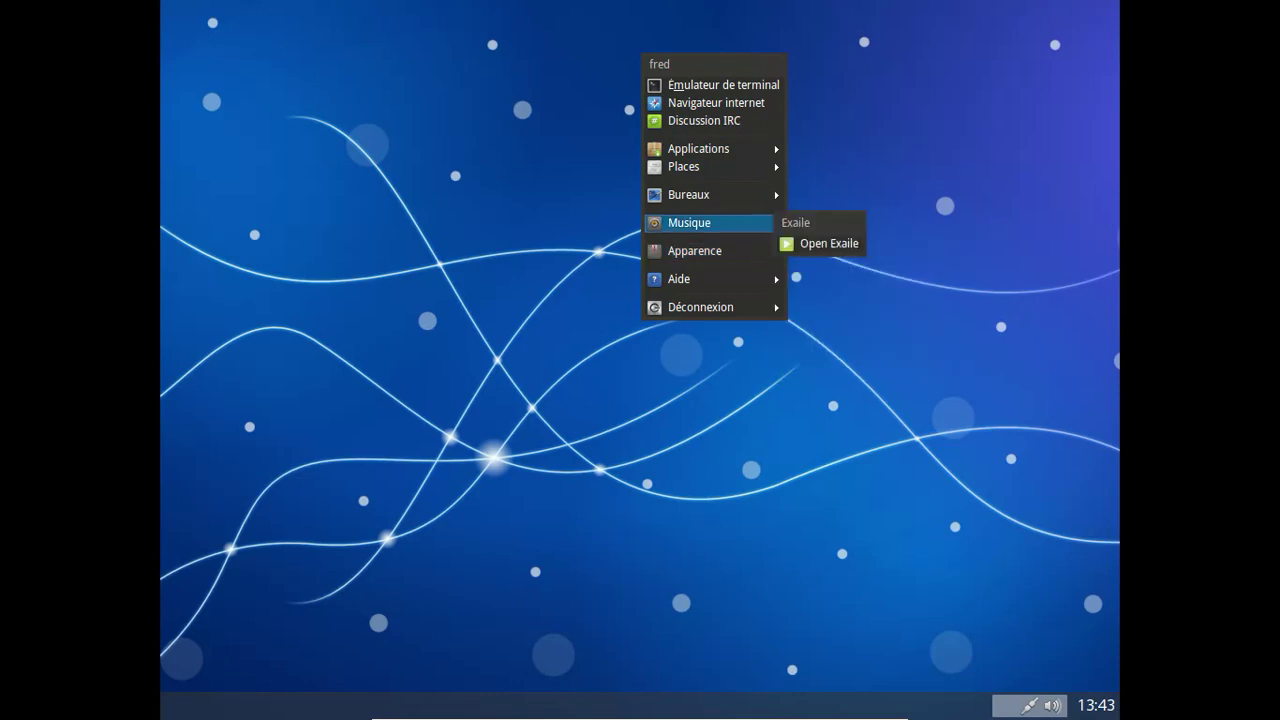
mouse_move(700, 279)
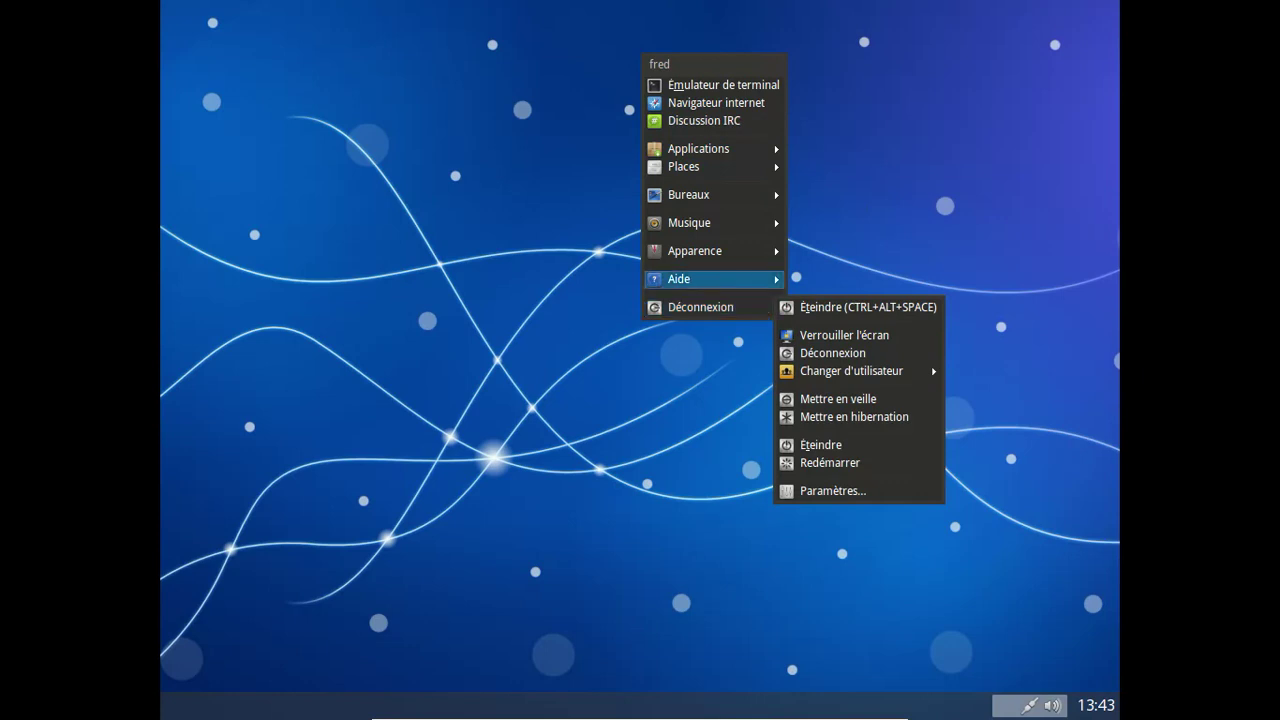
mouse_move(700, 251)
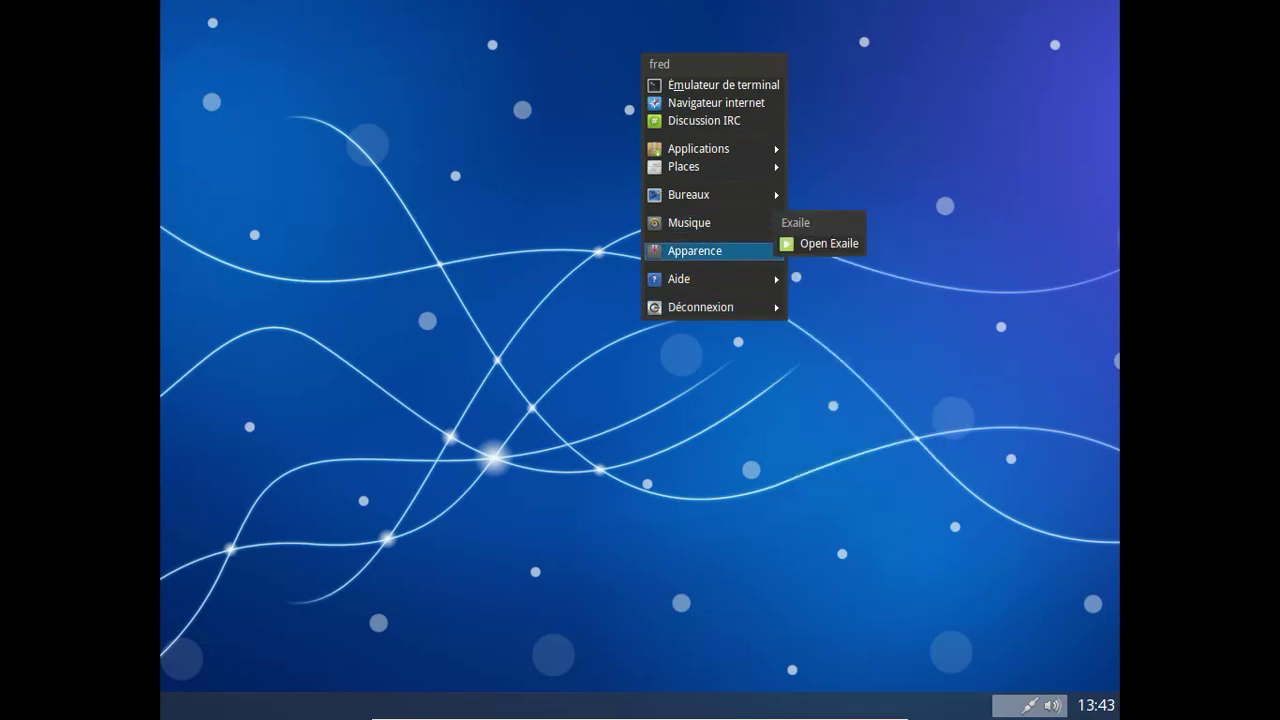
Launch Internationalization & Localization from Administration and authenticate with the admin password.
mouse_move(700, 148)
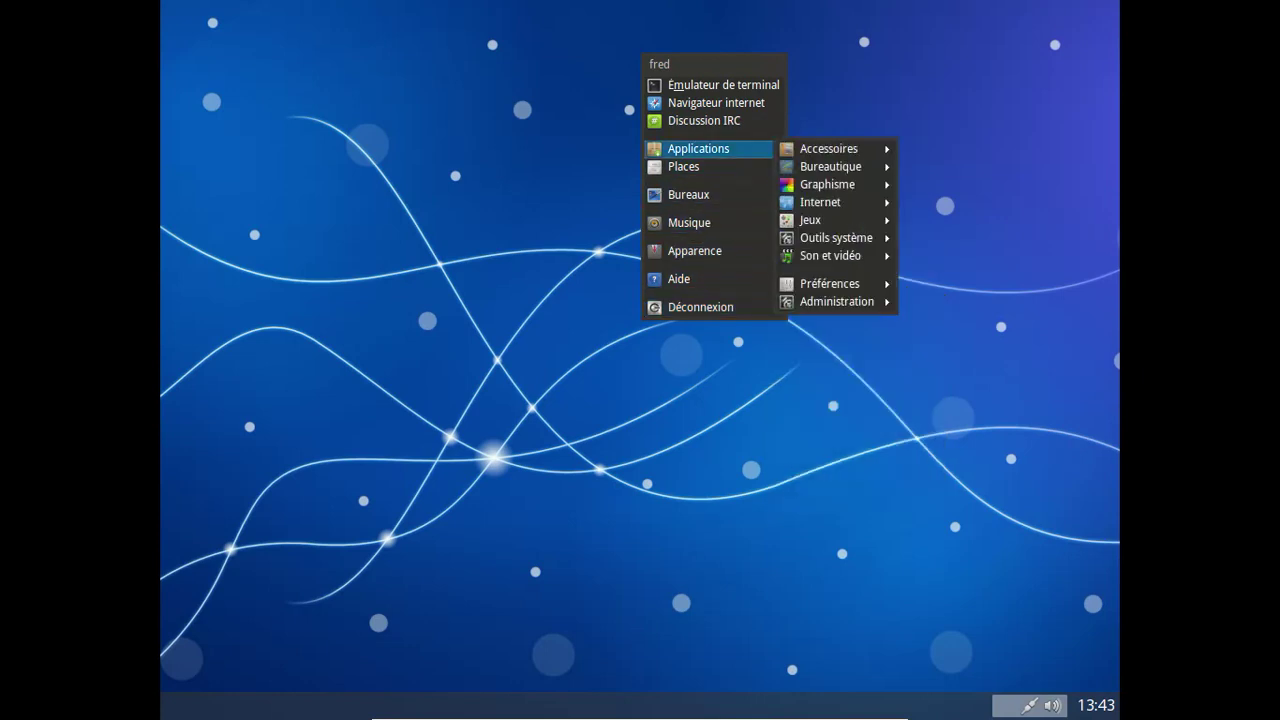
mouse_move(837, 301)
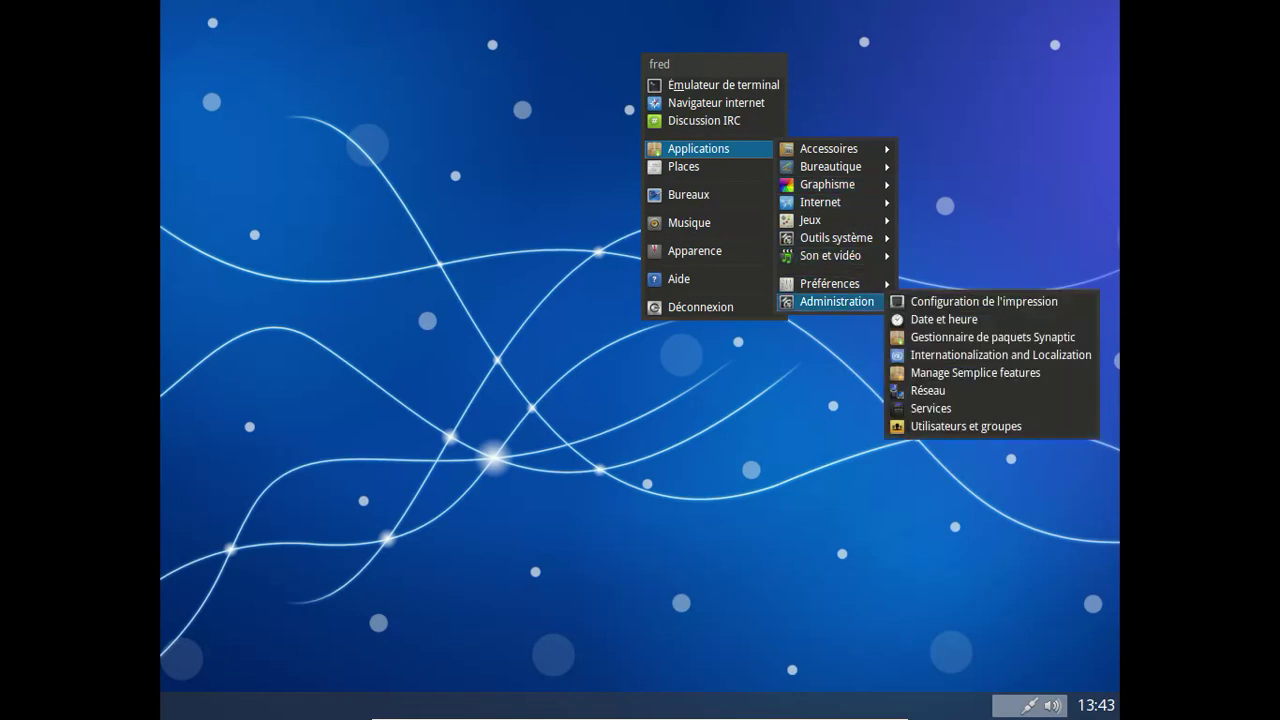
left_click(1000, 355)
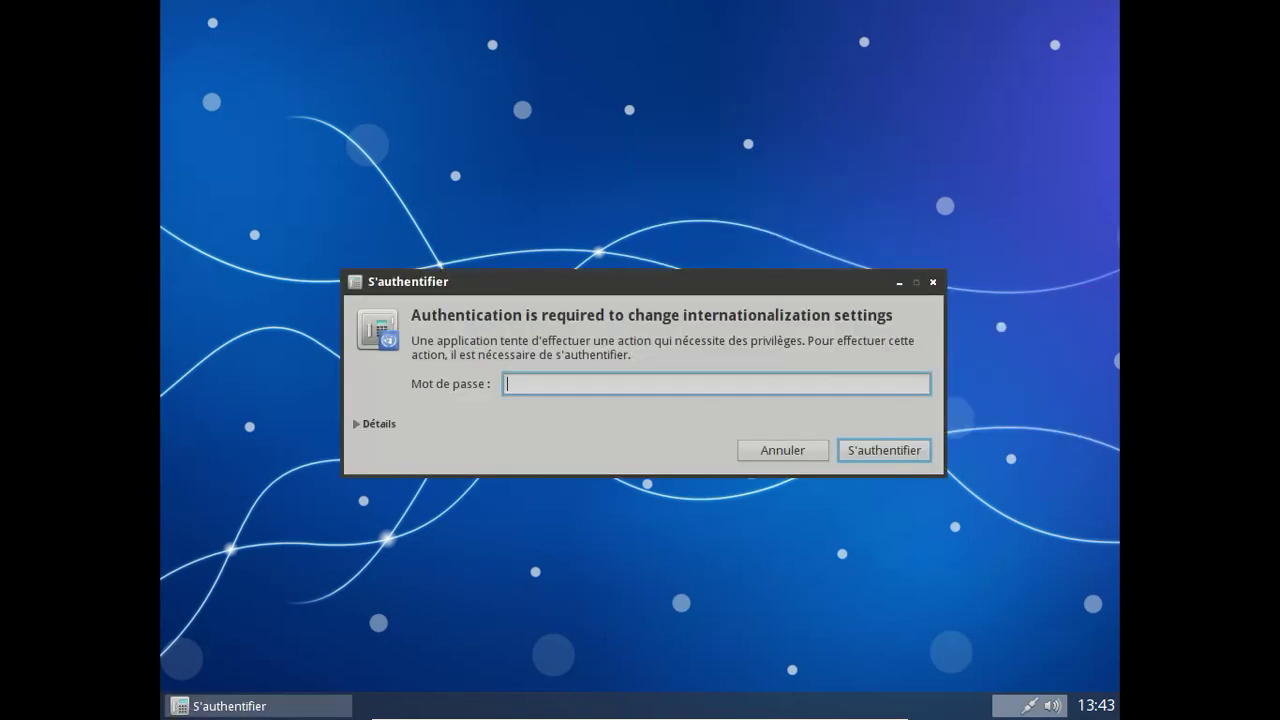
type("••••••••")
key("Return")
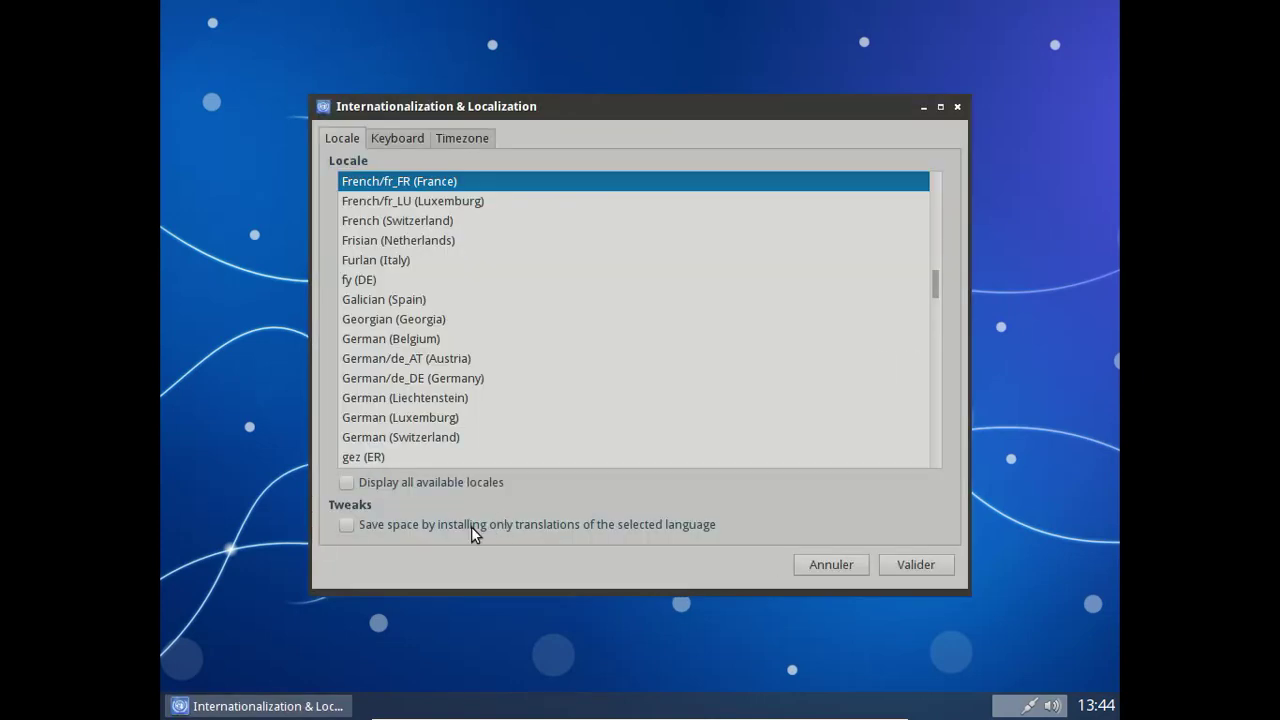
Keep only French translations, purge the others, apply fr_FR and dismiss the notice.
left_click(471, 526)
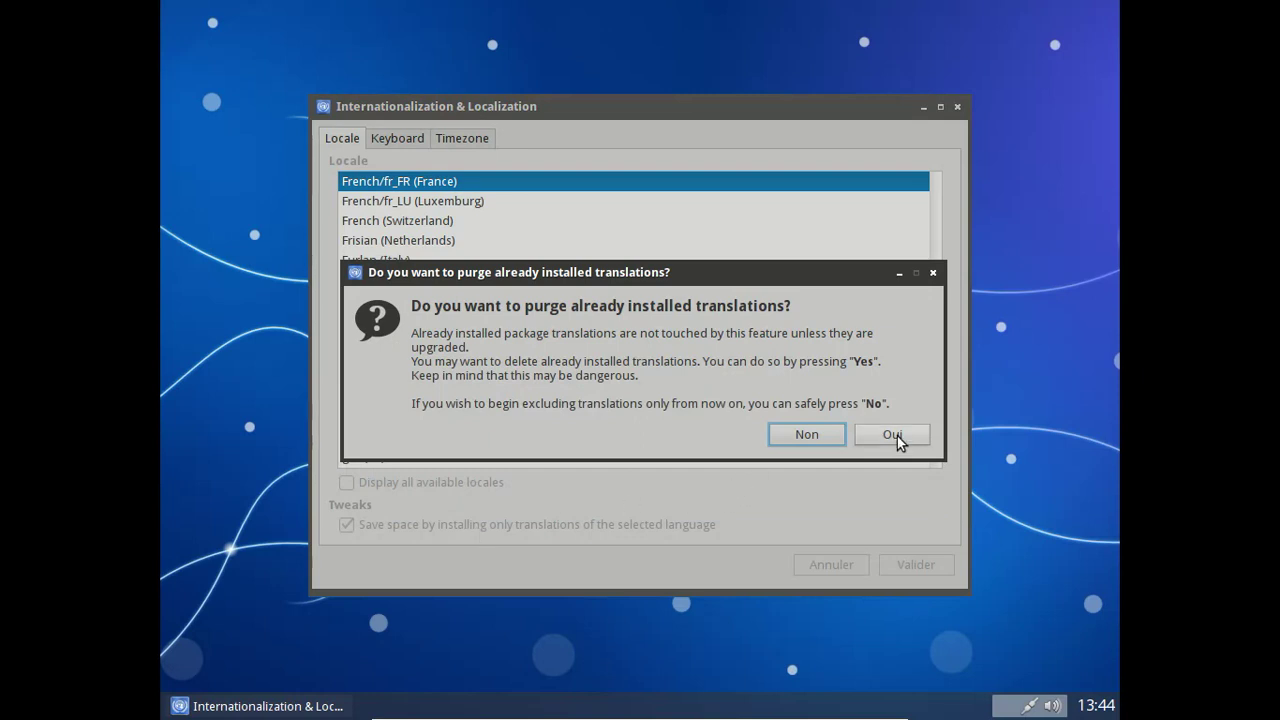
left_click(893, 435)
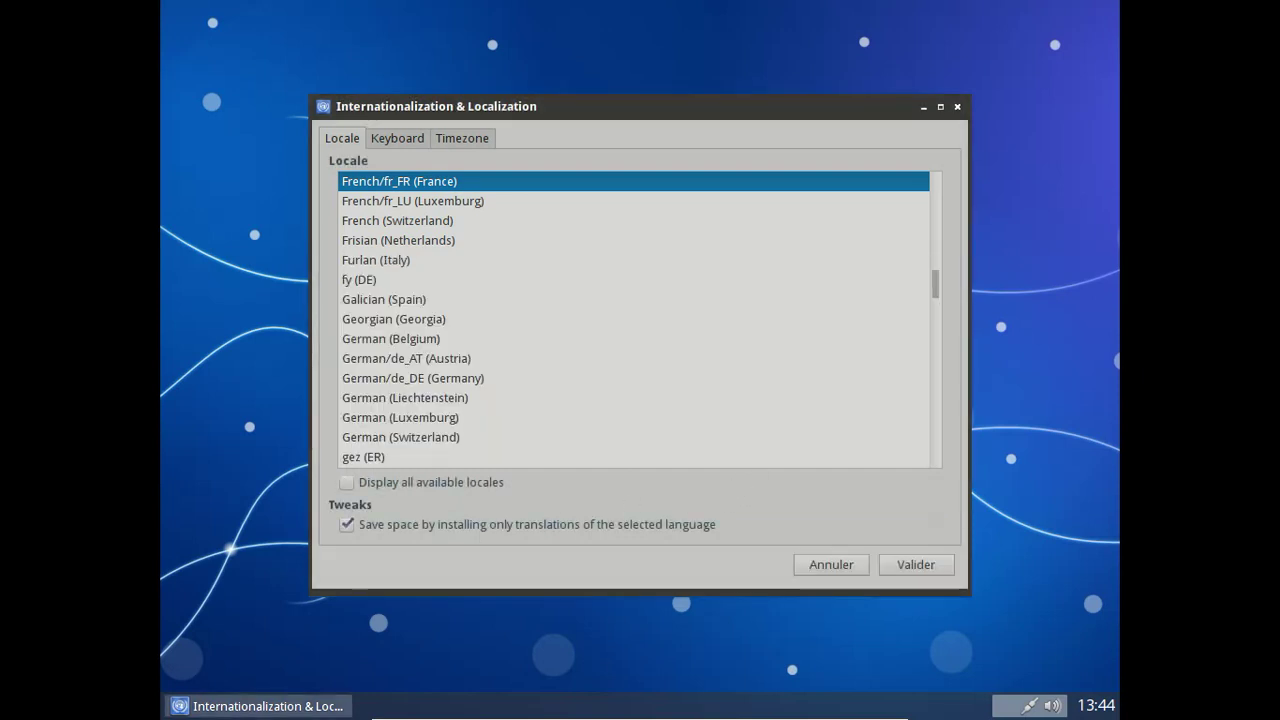
left_click(910, 566)
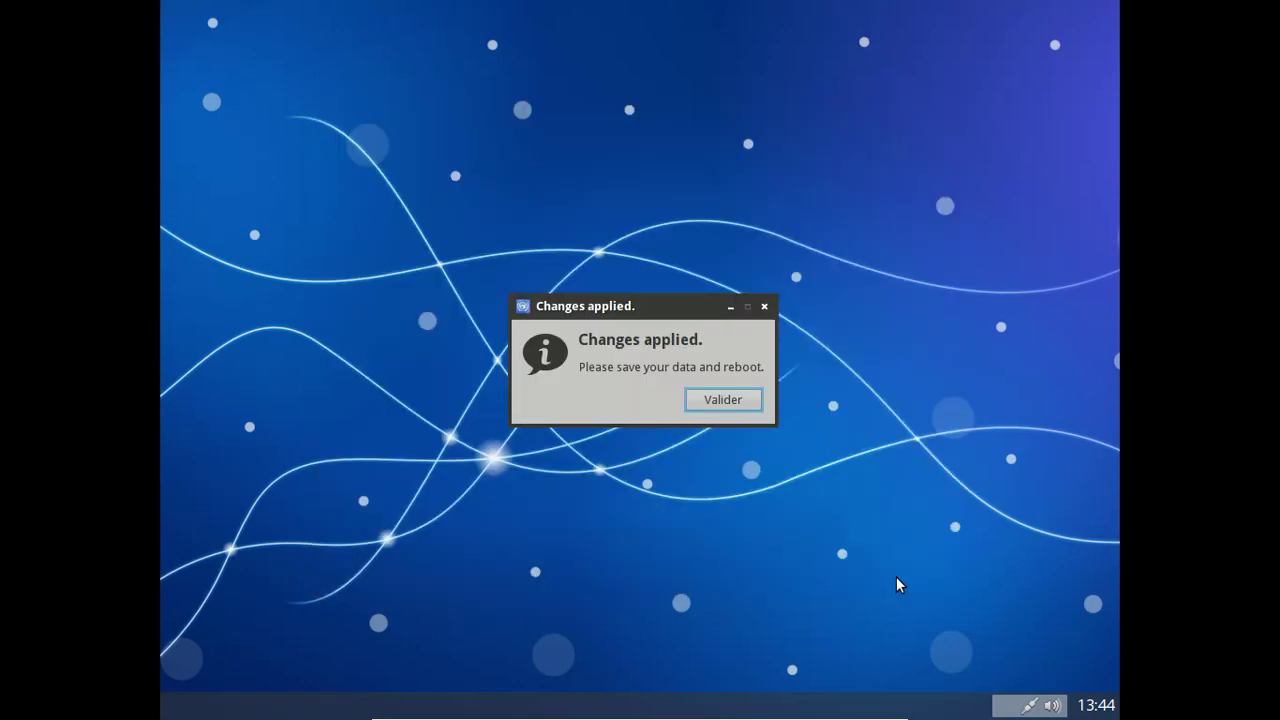
left_click(696, 402)
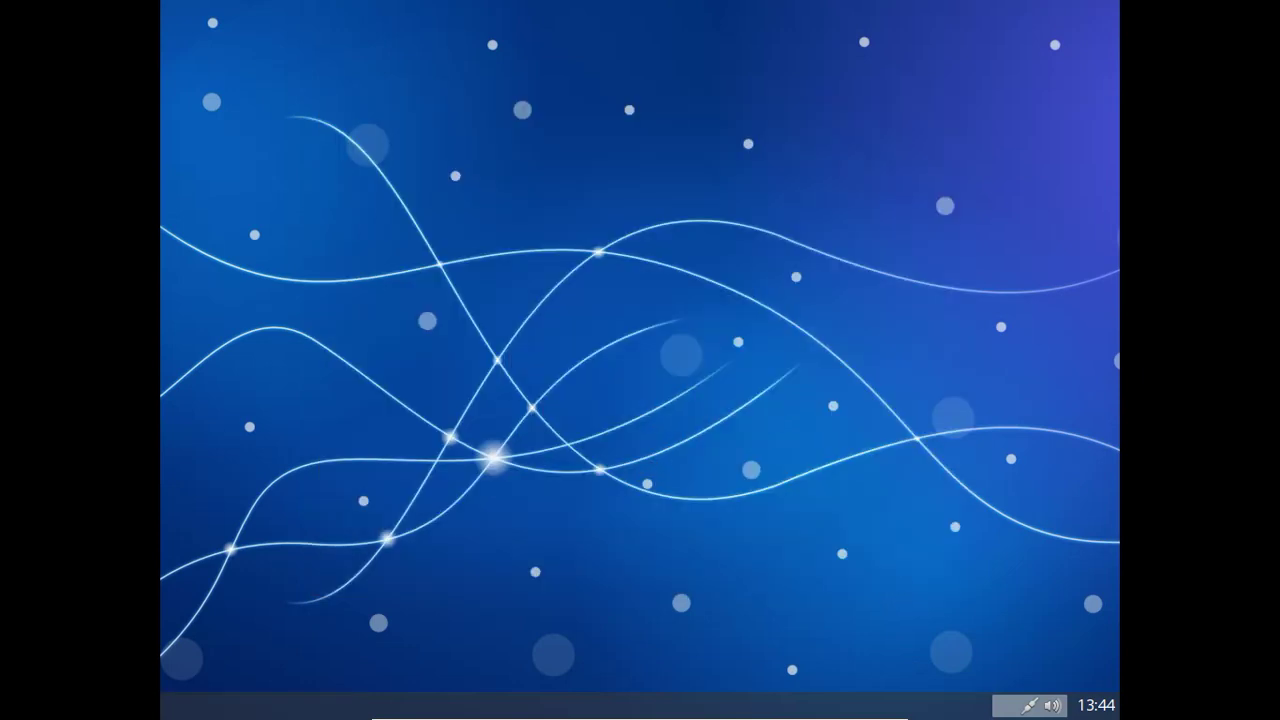
Launch Manage Semplice features from Applications > Administration and authenticate with the admin password.
right_click(534, 114)
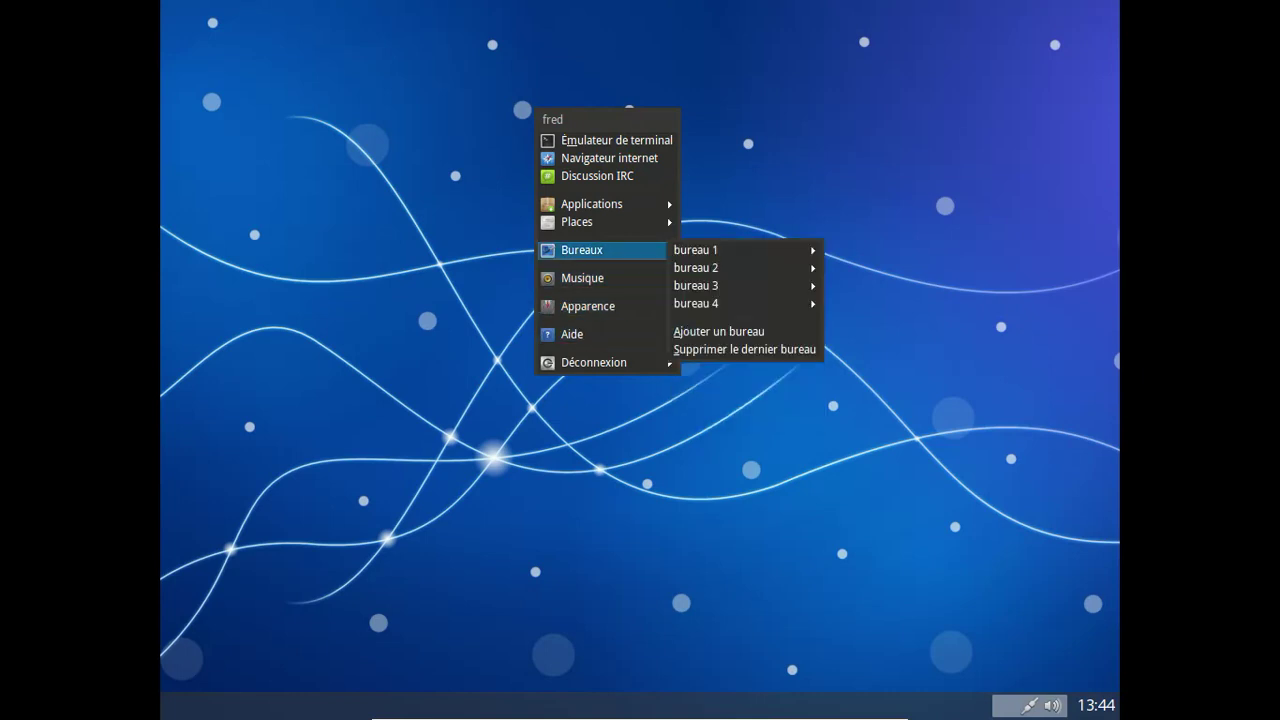
mouse_move(600, 204)
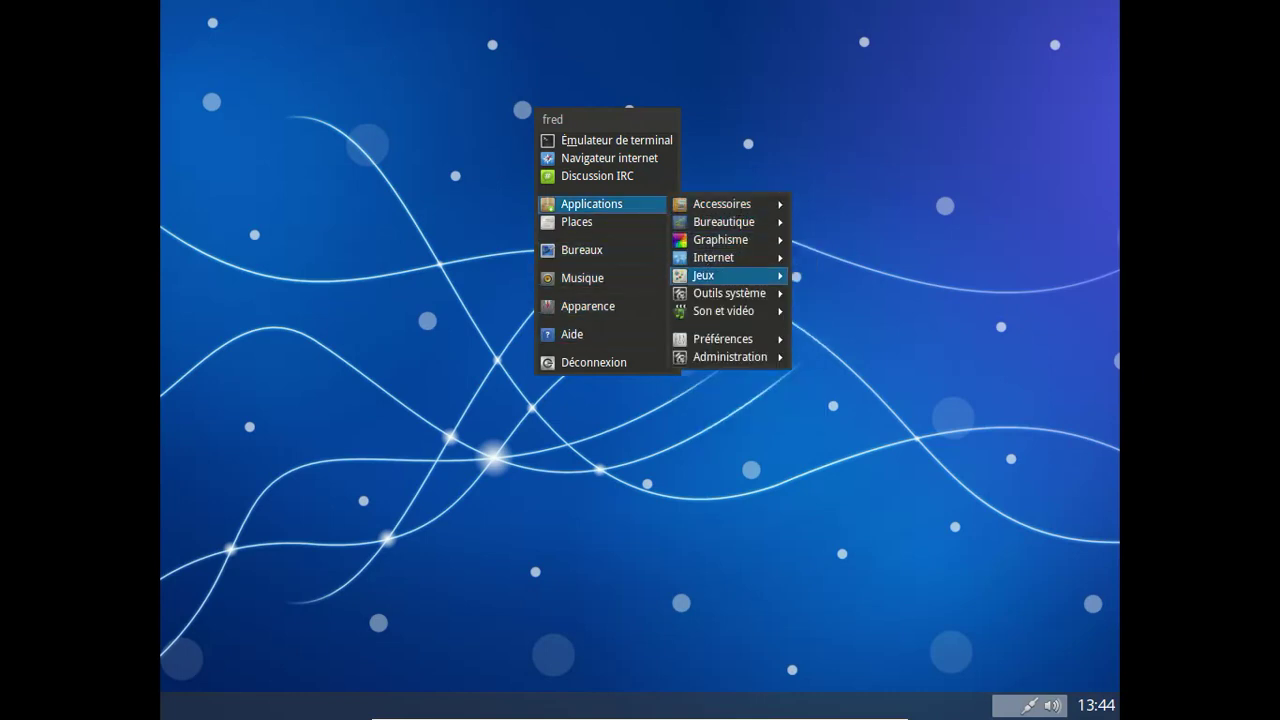
mouse_move(730, 357)
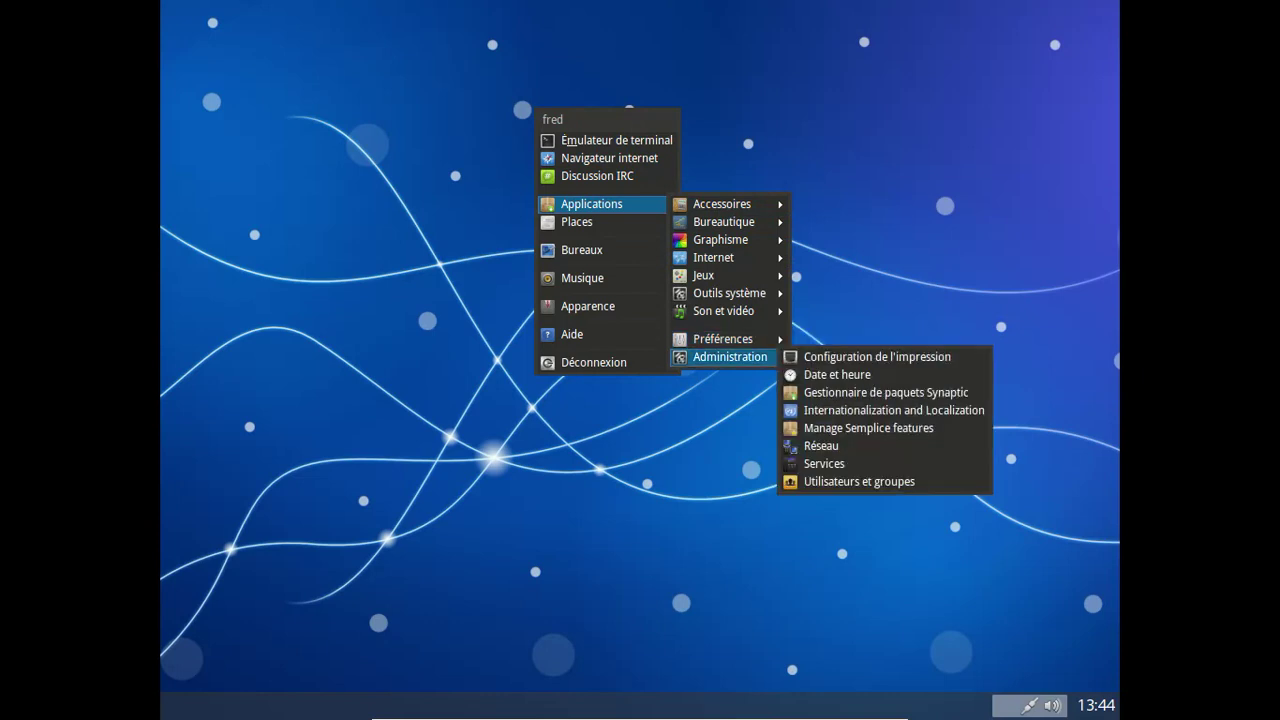
left_click(903, 429)
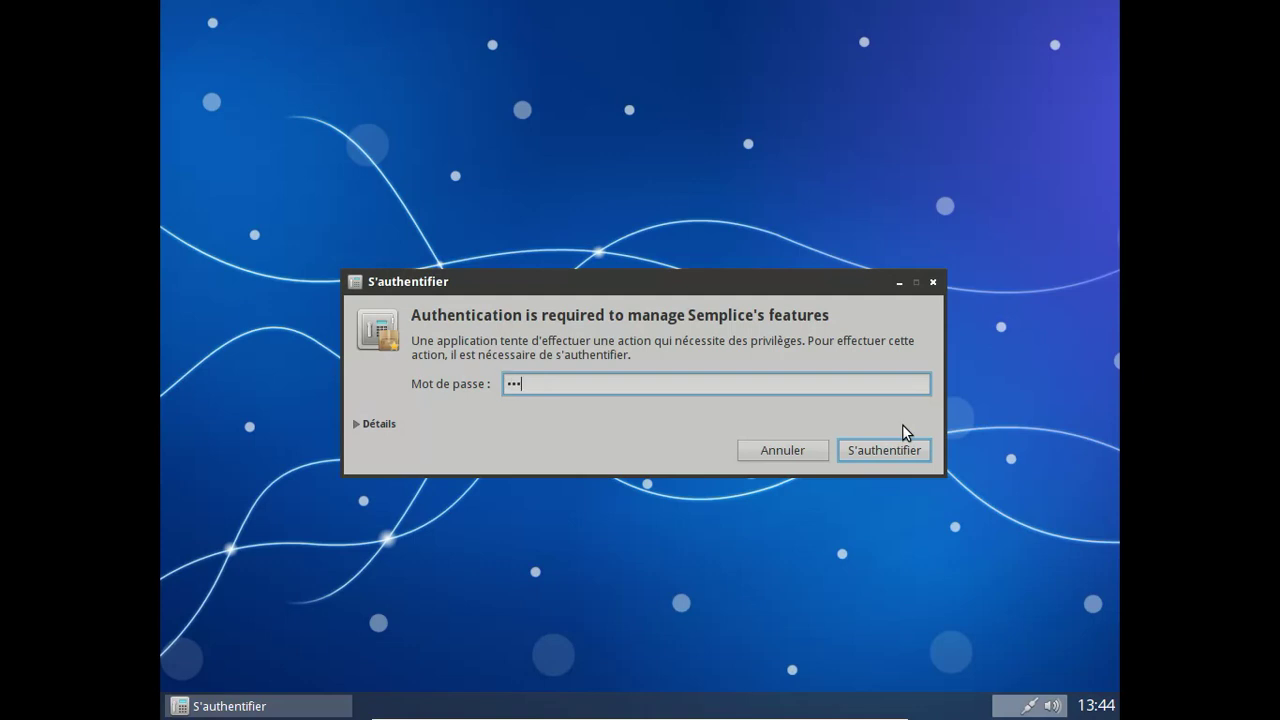
left_click(897, 448)
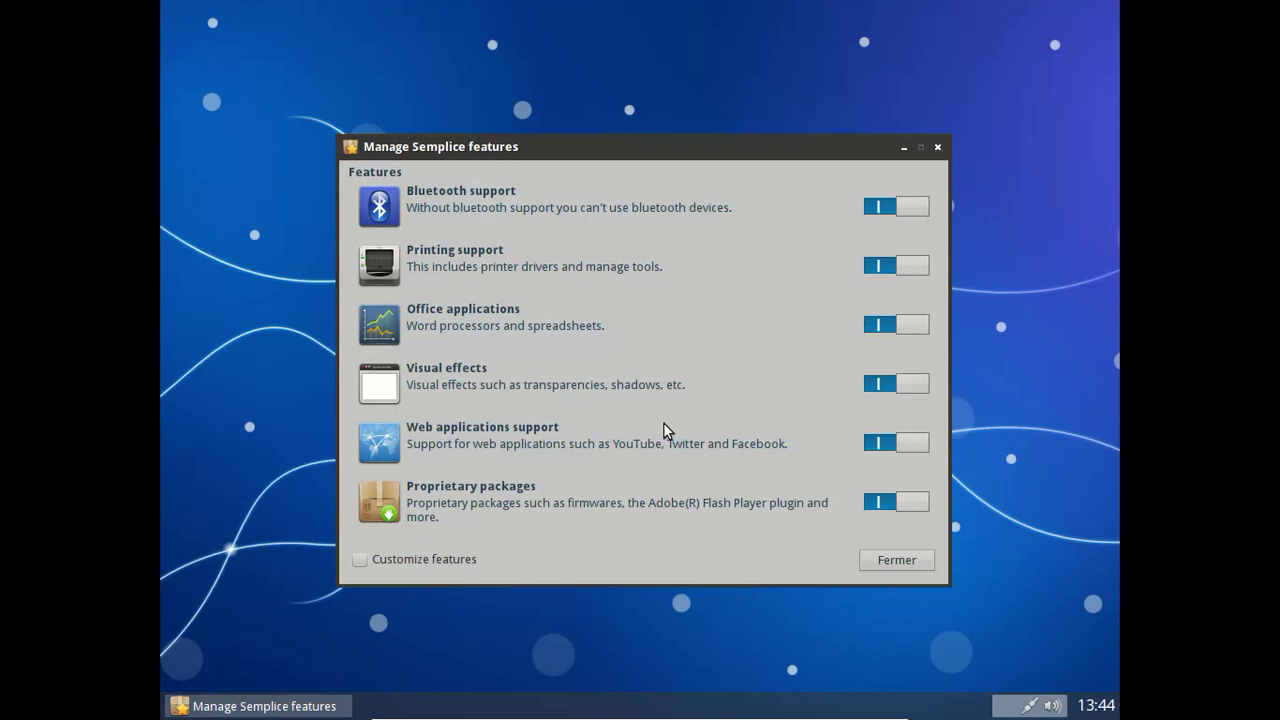
Turn on Customize features and uncheck the Atheros through iwlwifi firmware packages.
left_click(470, 561)
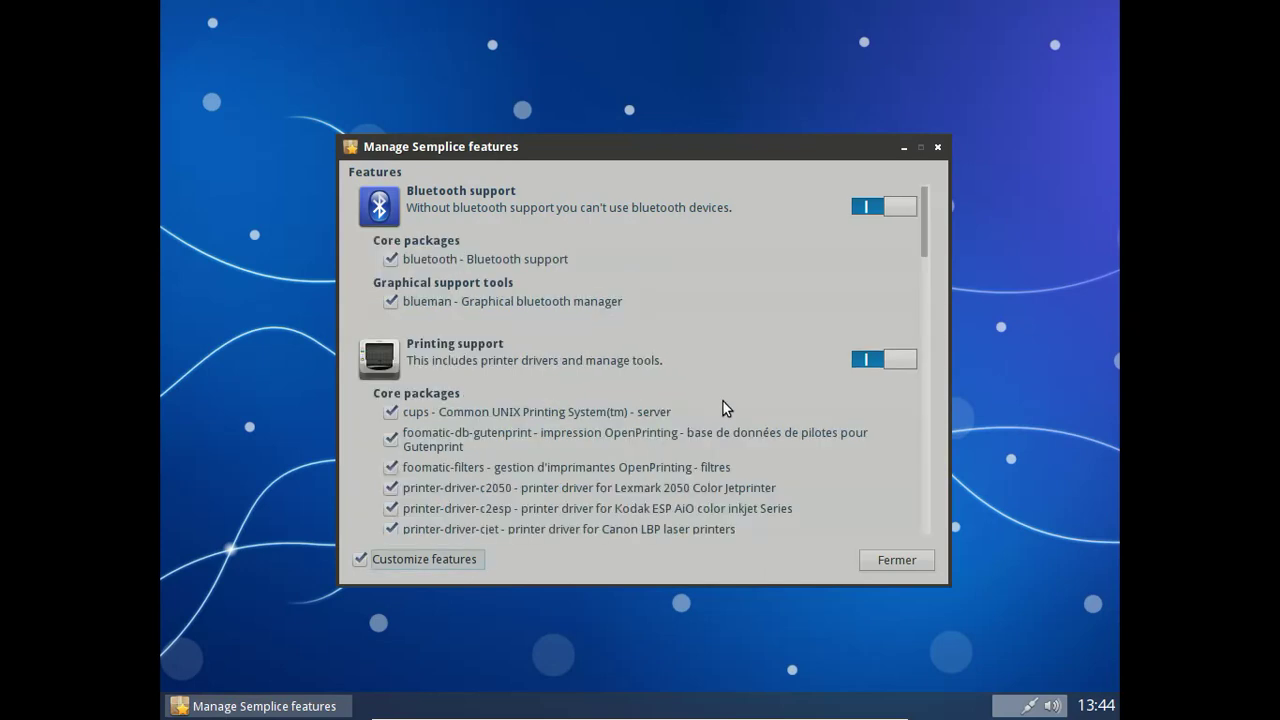
left_click_drag(929, 211, 957, 436)
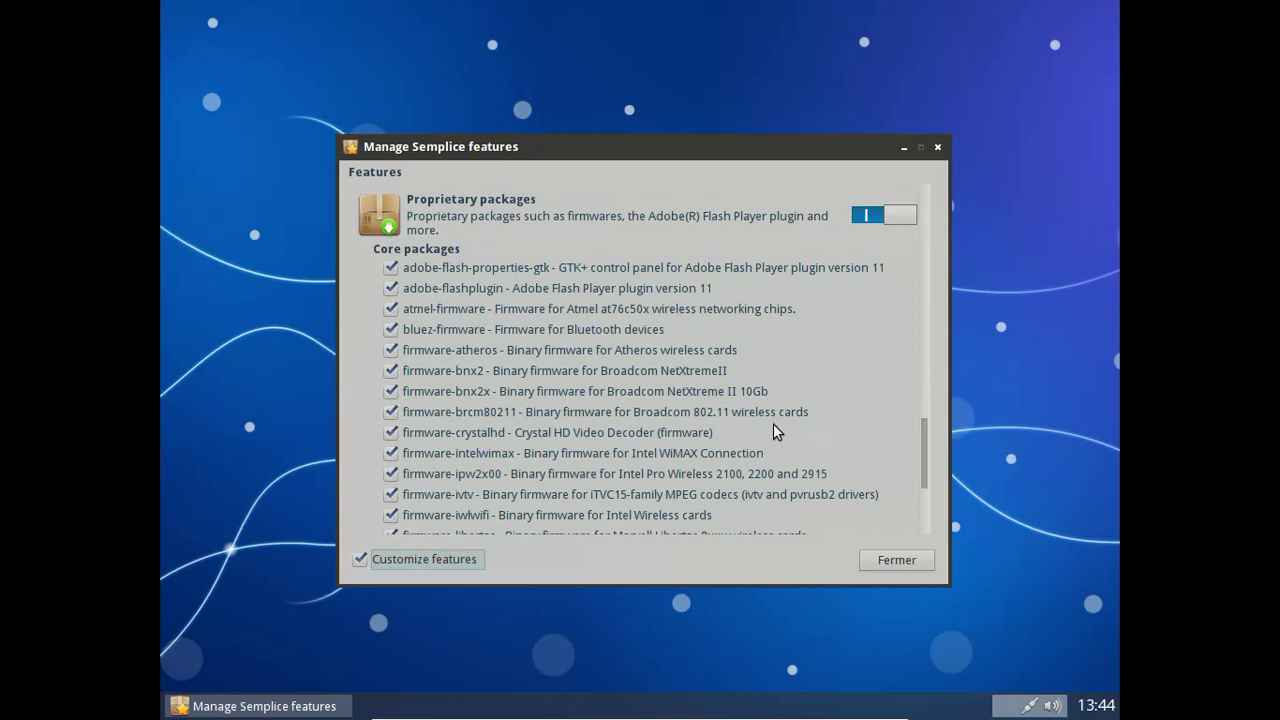
left_click(391, 350)
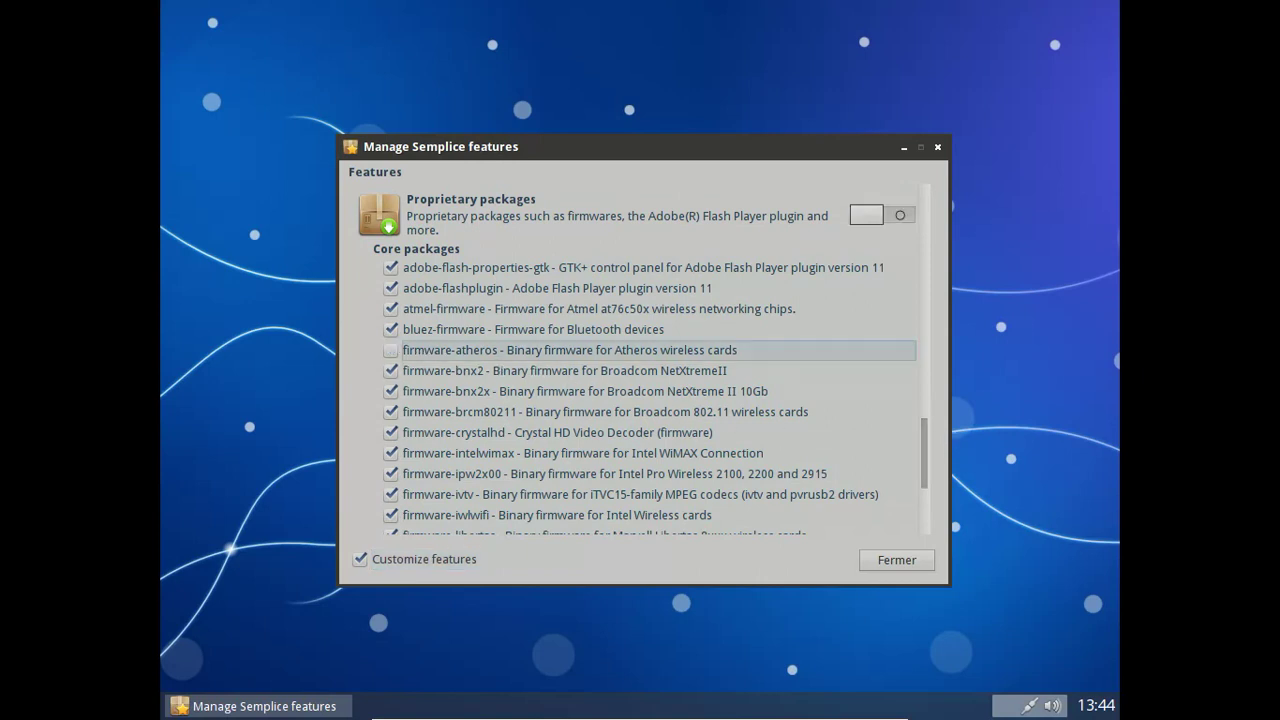
left_click(391, 370)
left_click(391, 391)
left_click(391, 411)
left_click(391, 432)
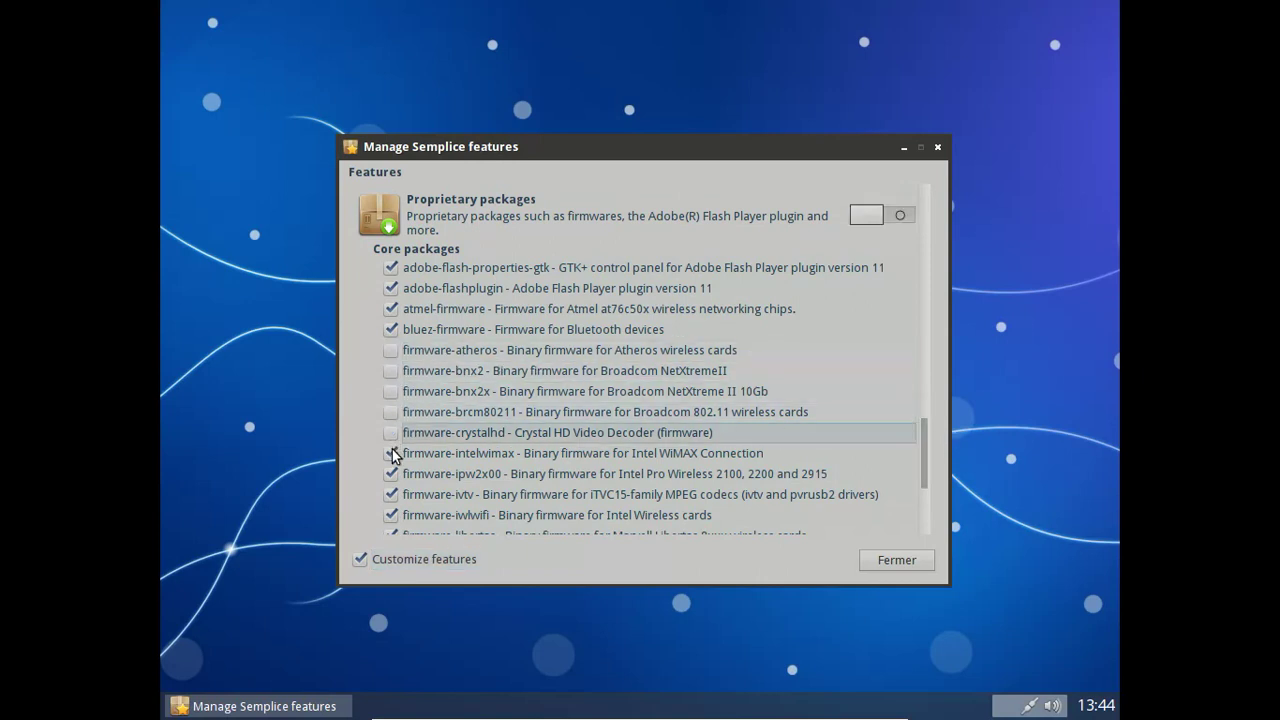
left_click(391, 453)
left_click(391, 473)
left_click(391, 494)
left_click(391, 515)
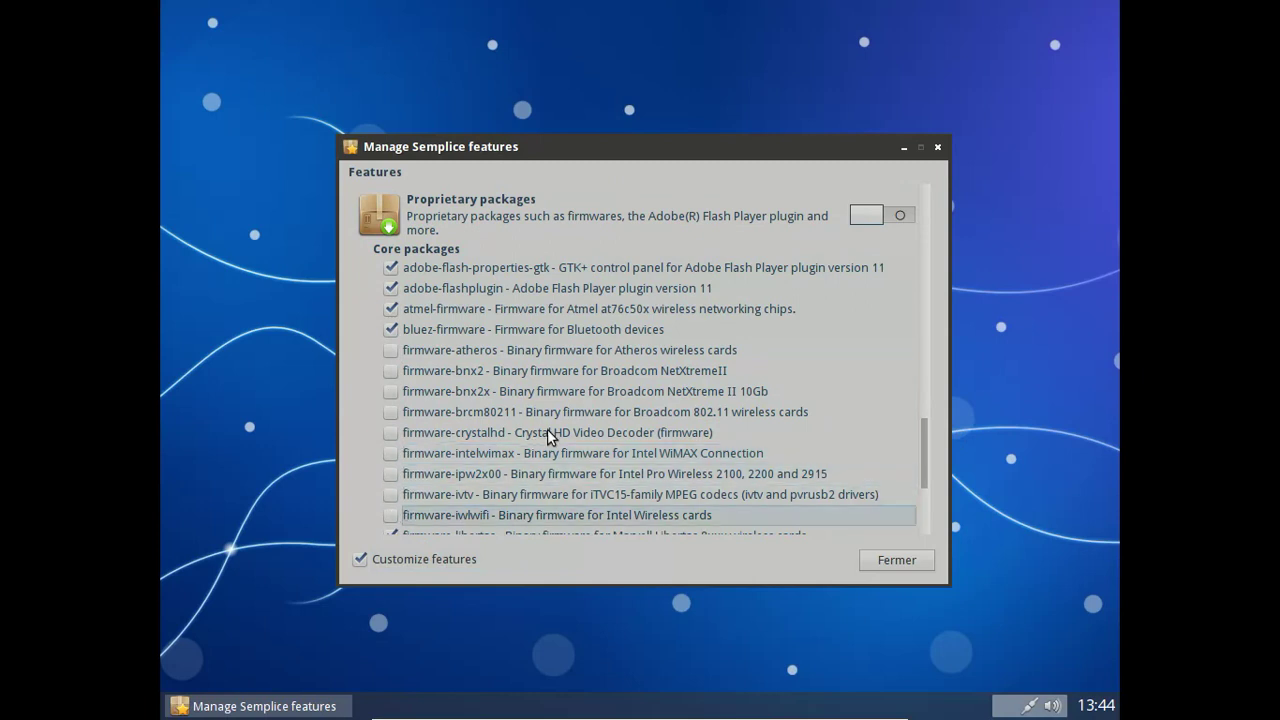
Uncheck the libertas through zd1211 firmware packages and apply the changes.
scroll(562, 426, "down", 1)
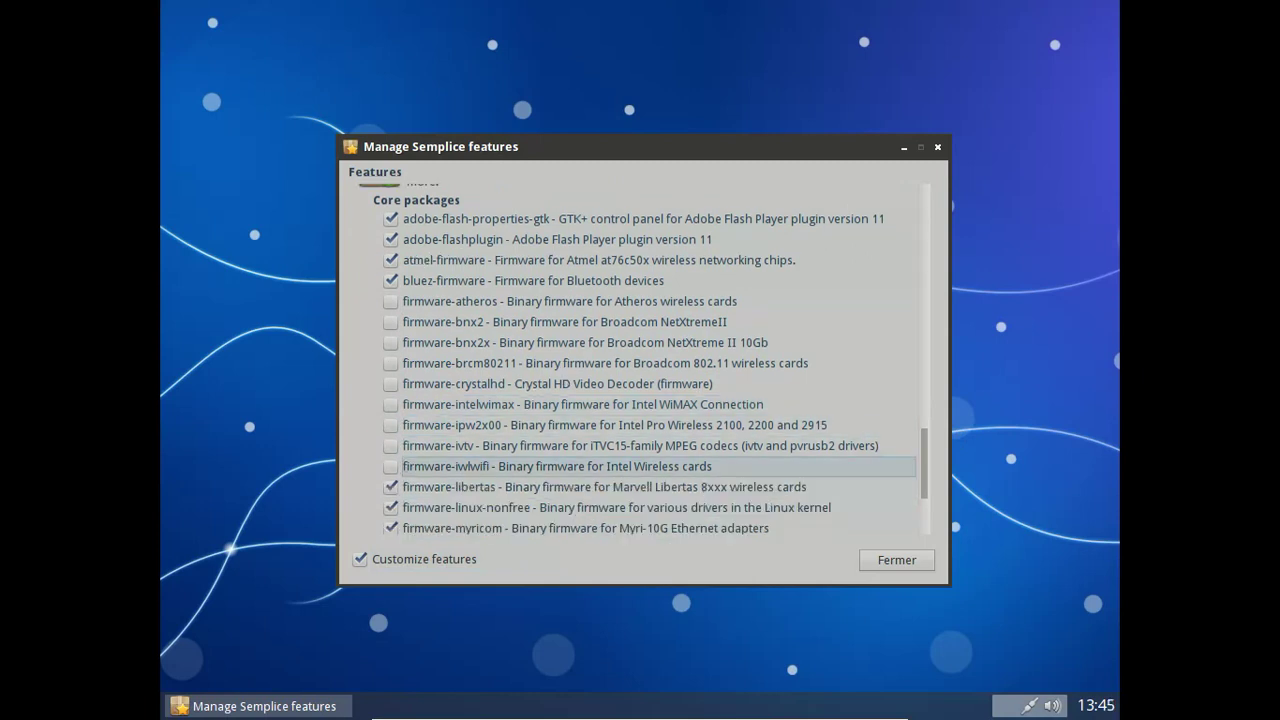
left_click(391, 487)
left_click(391, 507)
left_click(391, 528)
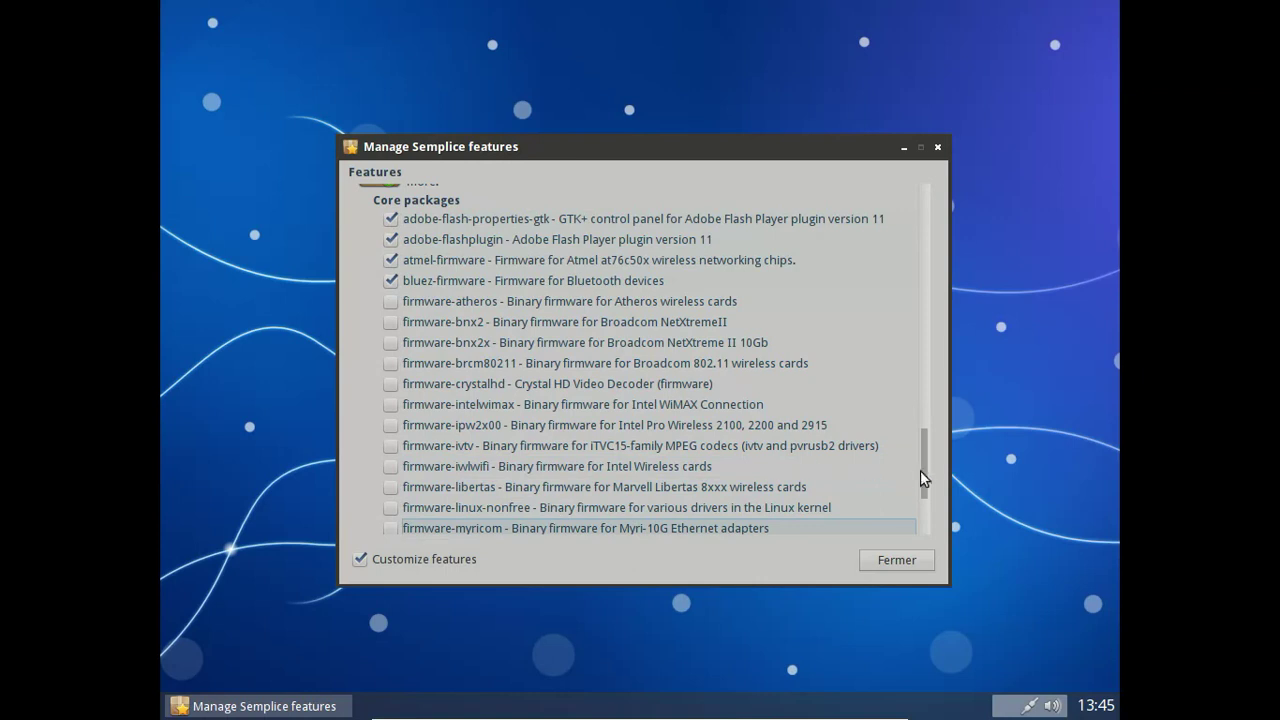
scroll(923, 478, "down", 3)
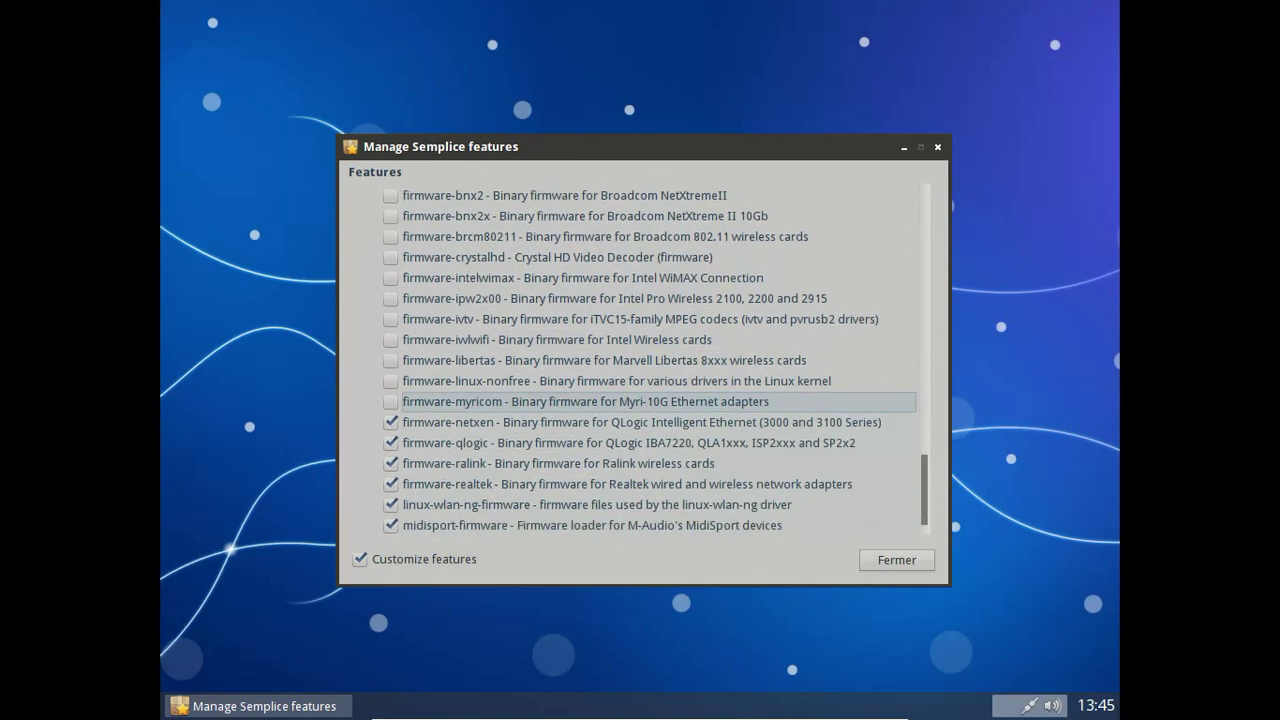
scroll(935, 528, "down", 1)
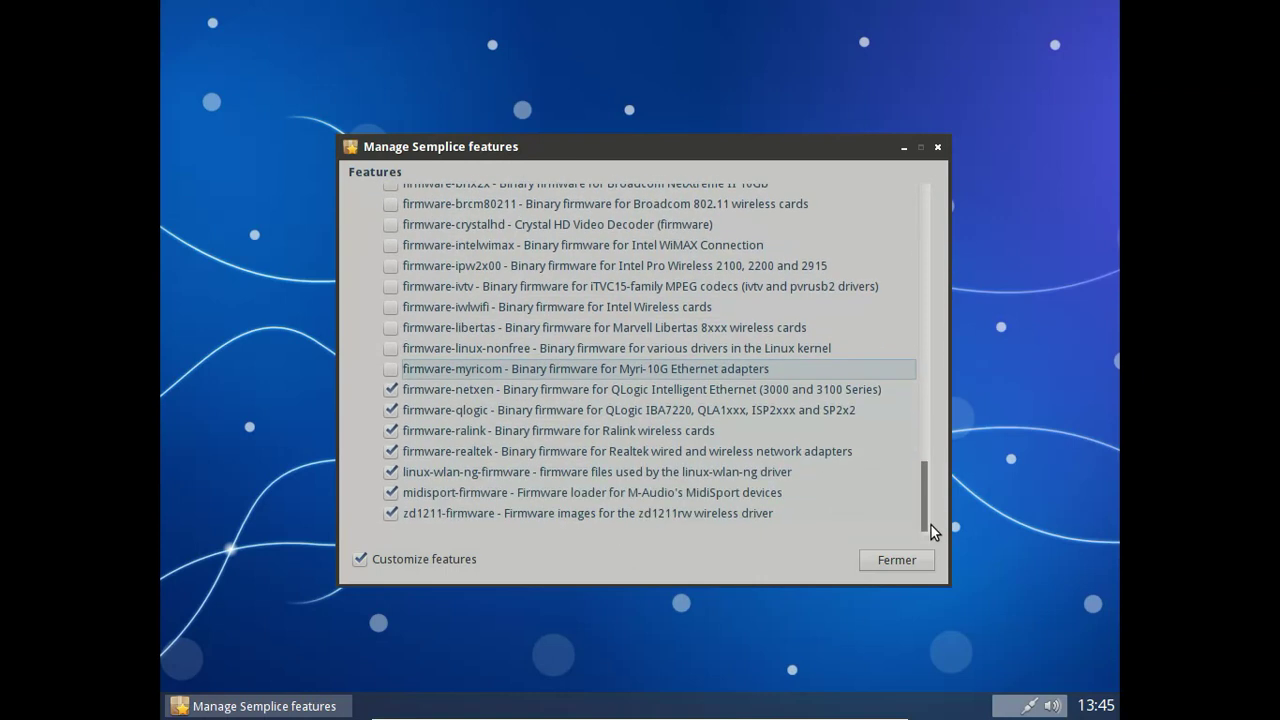
left_click(391, 389)
left_click(391, 410)
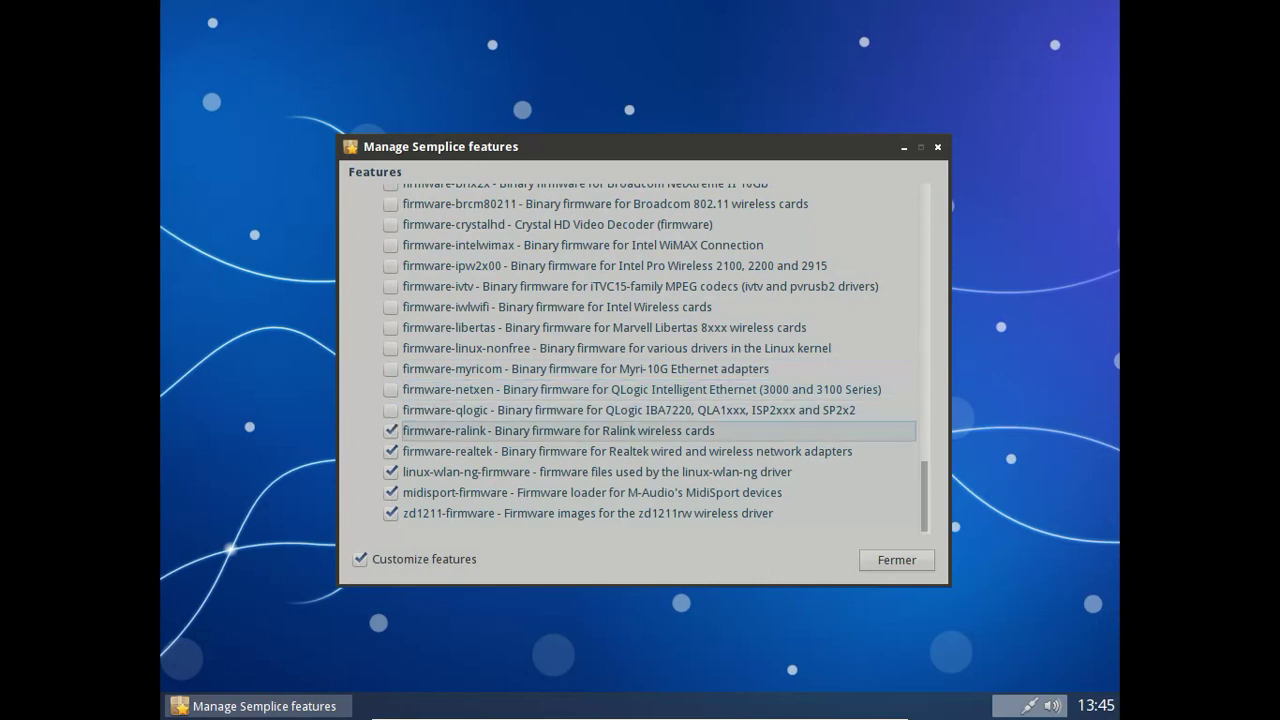
left_click(391, 451)
left_click(391, 471)
left_click(391, 492)
left_click(391, 513)
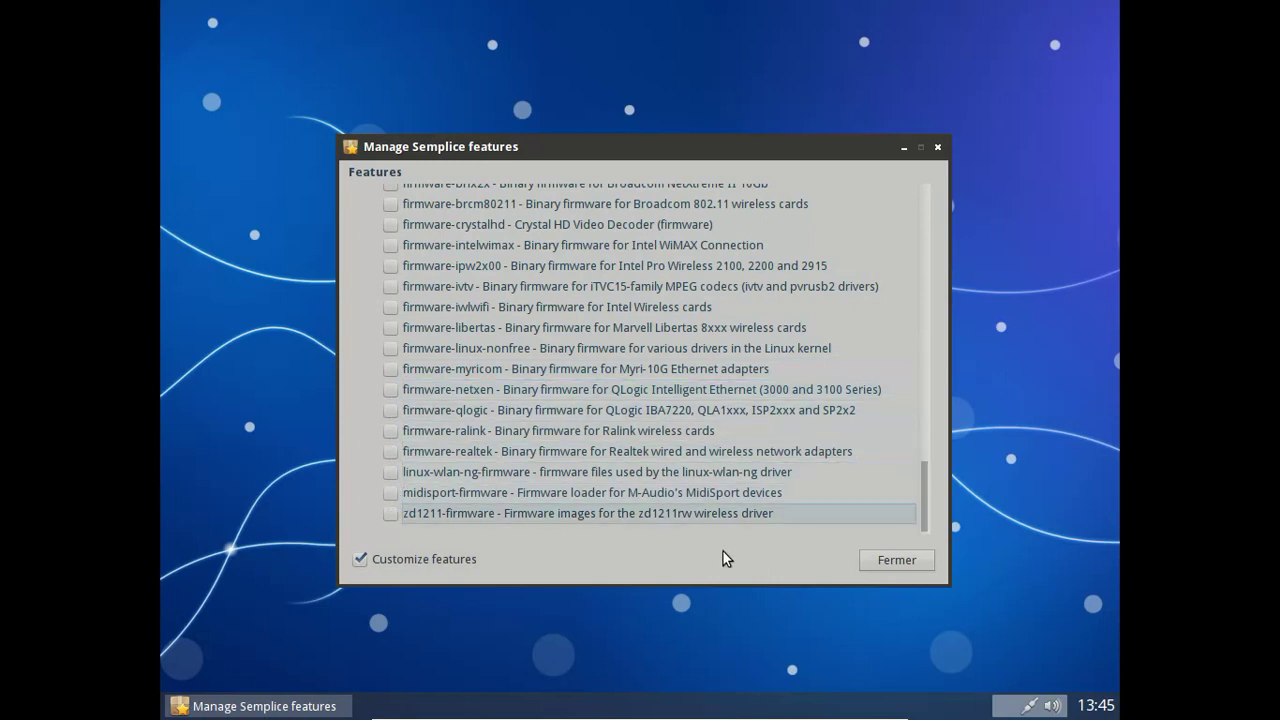
left_click(914, 566)
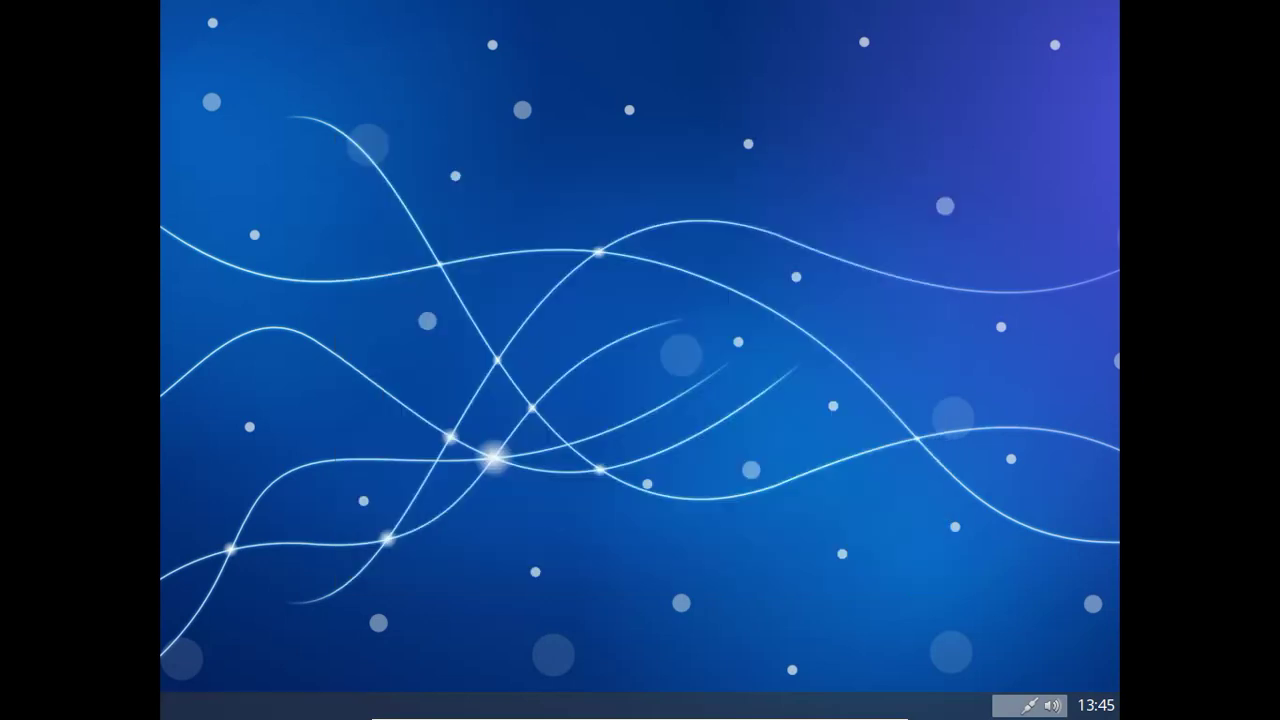
Open a ROXTerm terminal and view its About box, then close it.
right_click(524, 88)
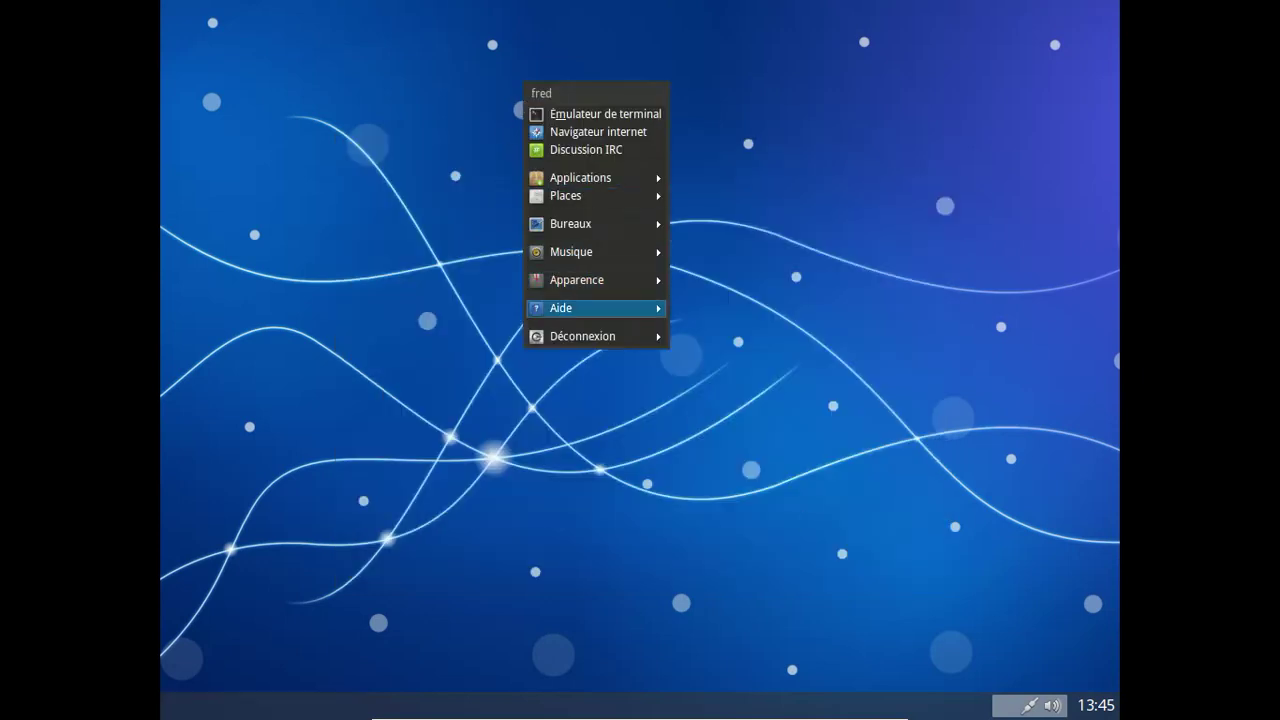
left_click(604, 114)
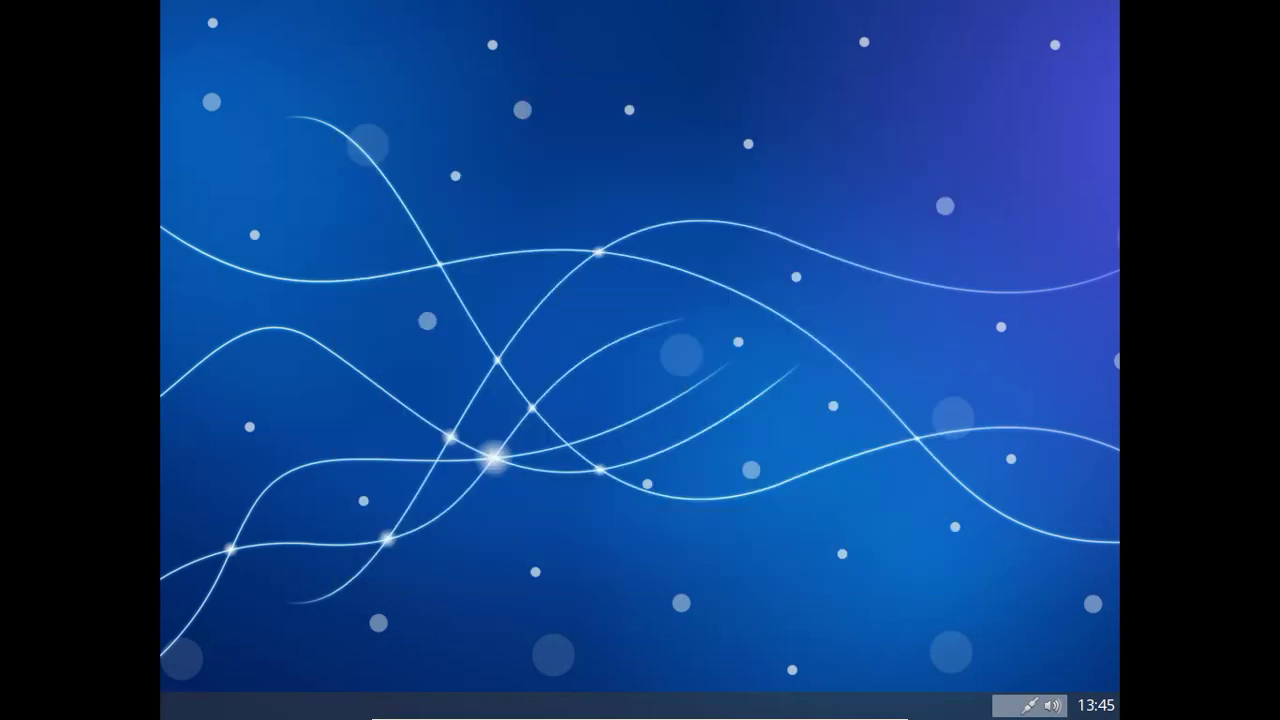
left_click(464, 35)
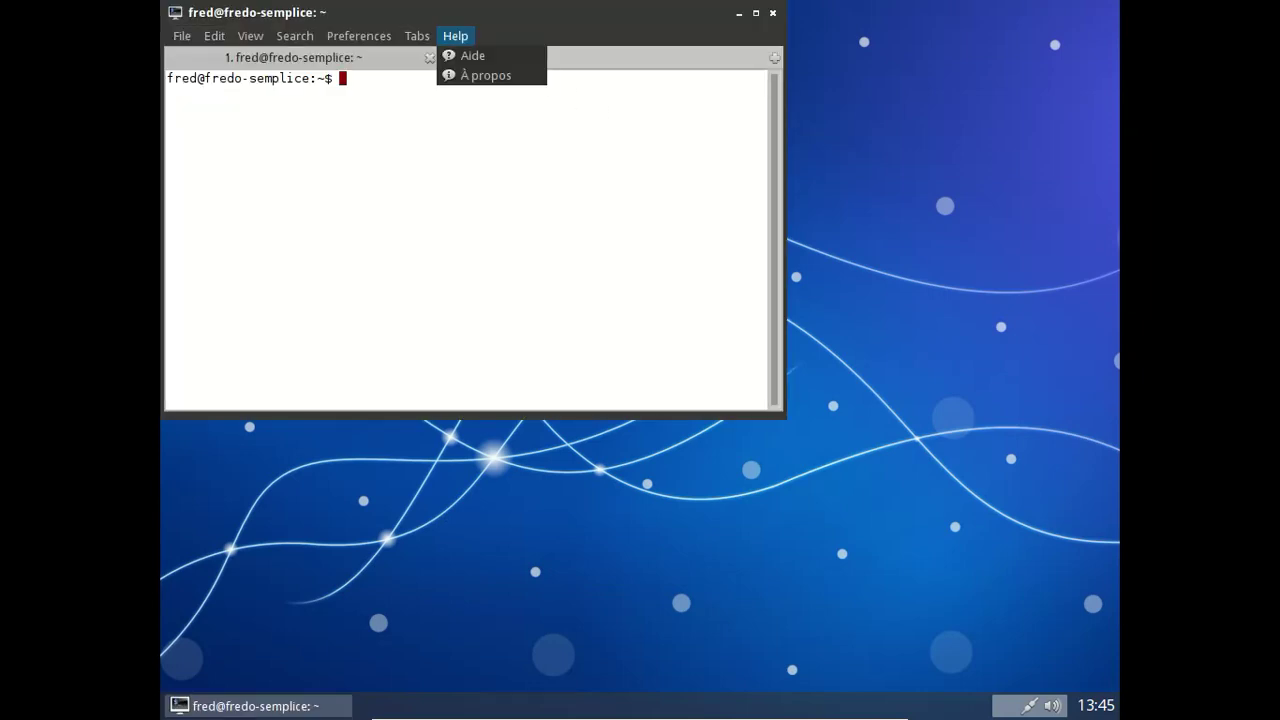
left_click(472, 78)
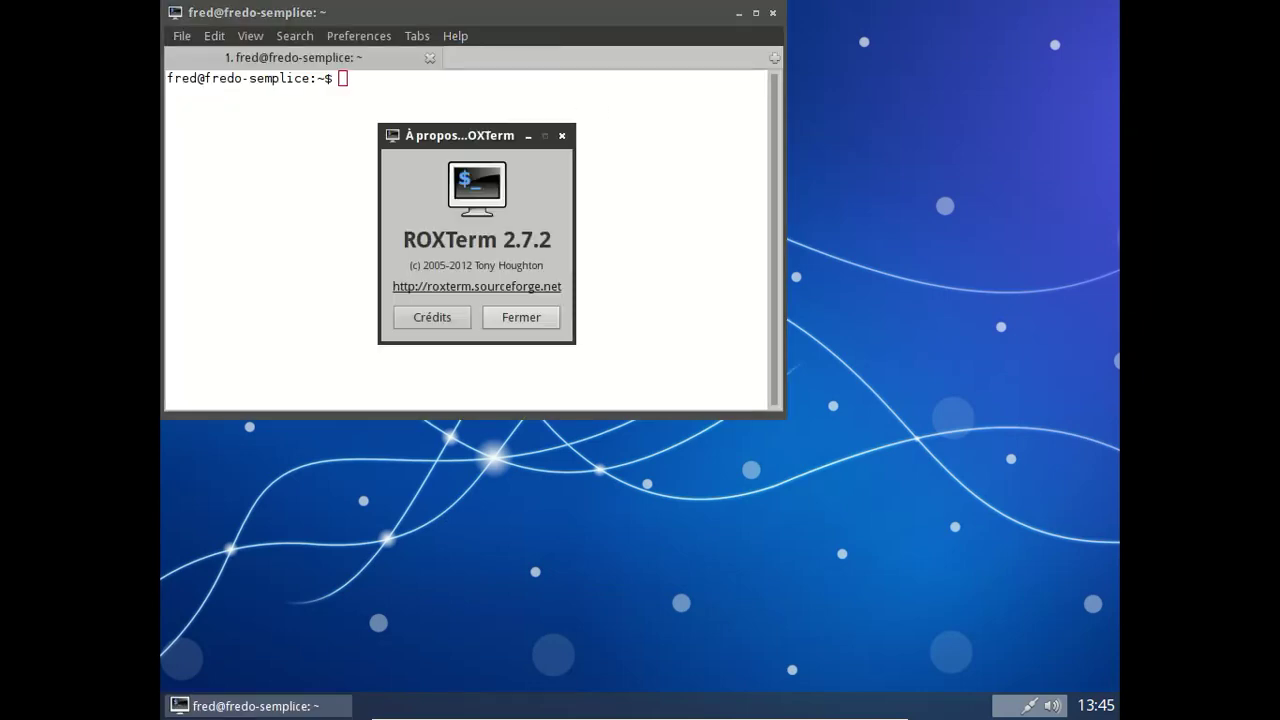
left_click(537, 317)
Run uname -a to show the Linux 3.10-2-amd64 kernel, then exit the terminal.
type("uname -a")
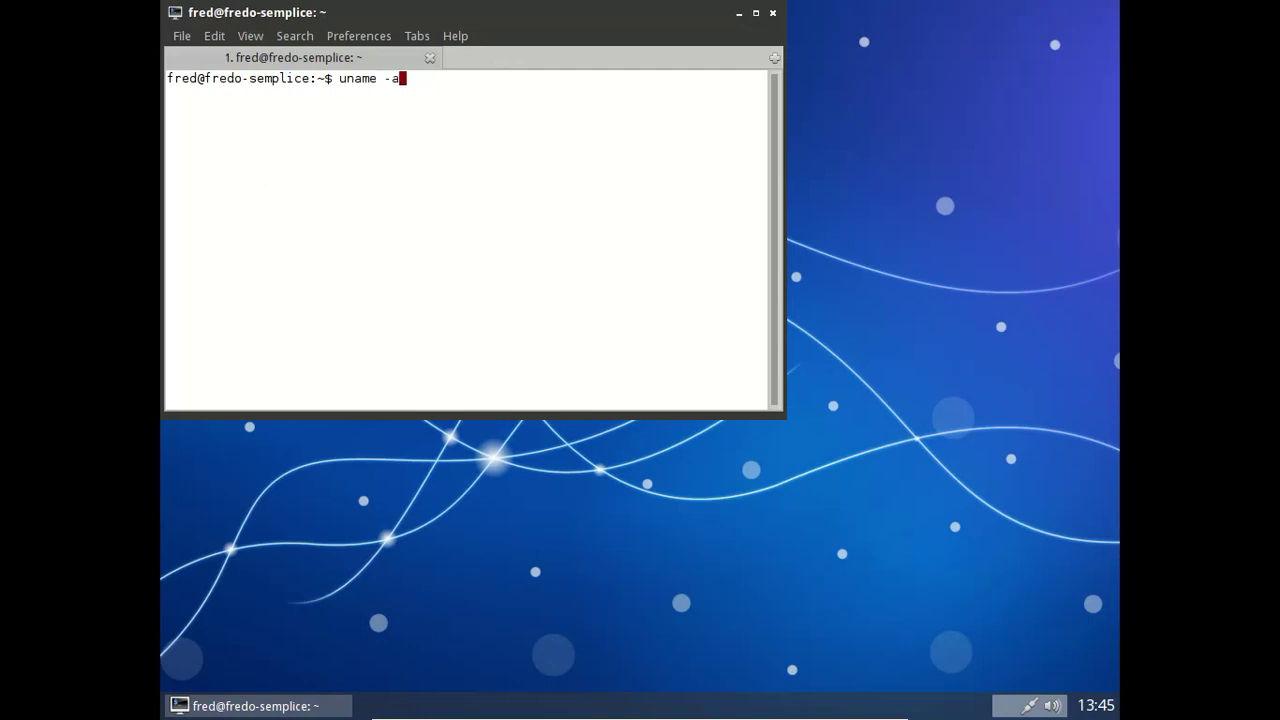
key("Return")
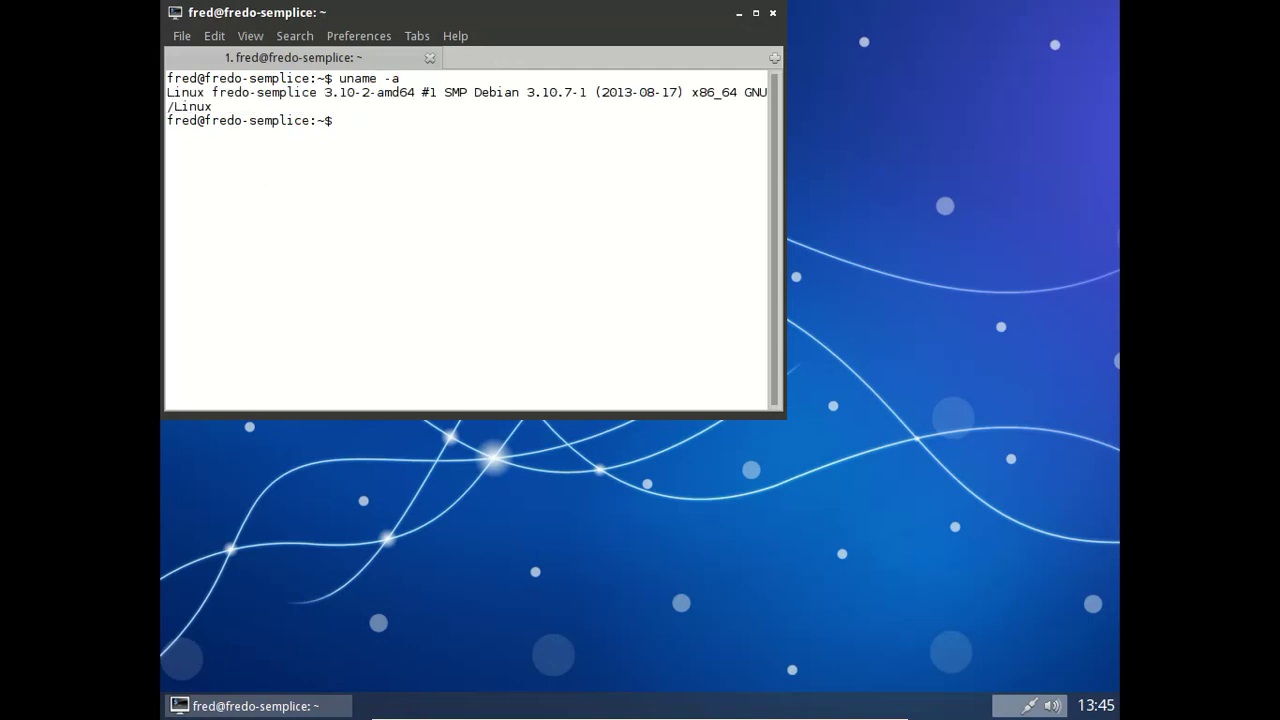
type("exit")
key("Return")
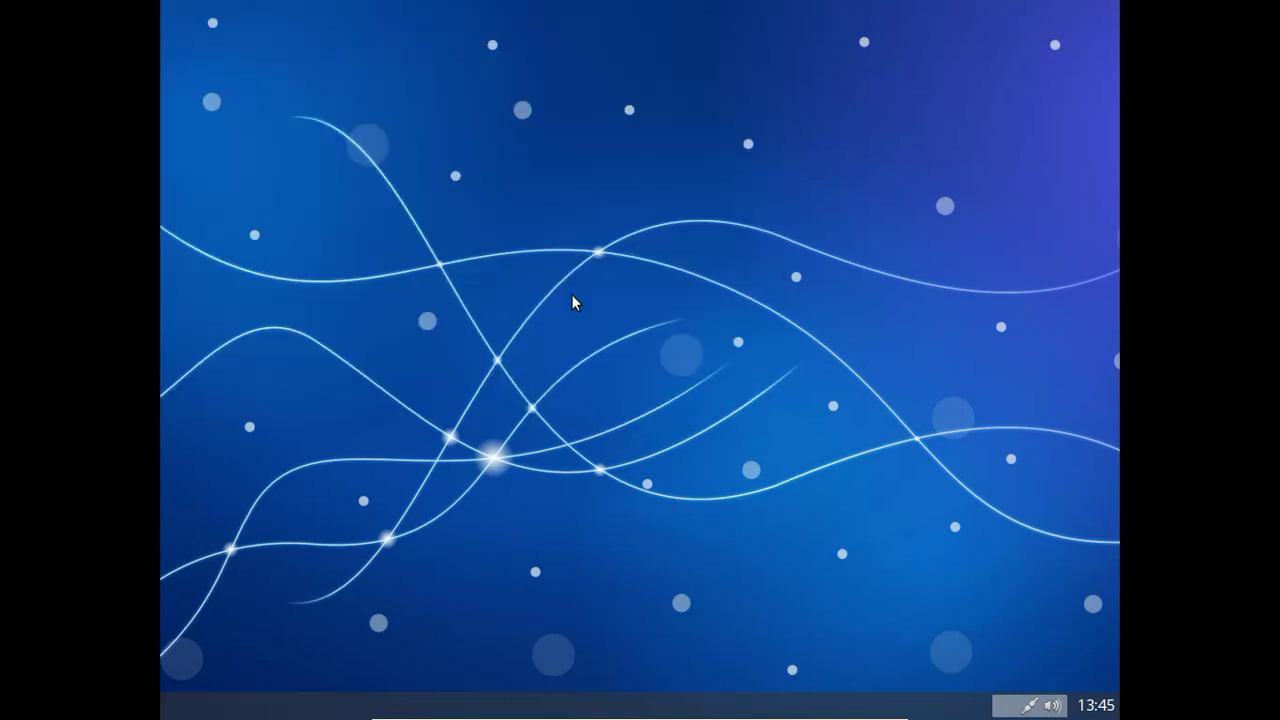
Choose Déconnexion > Éteindre from the desktop menu and confirm the shutdown with Oui.
right_click(528, 58)
mouse_move(590, 309)
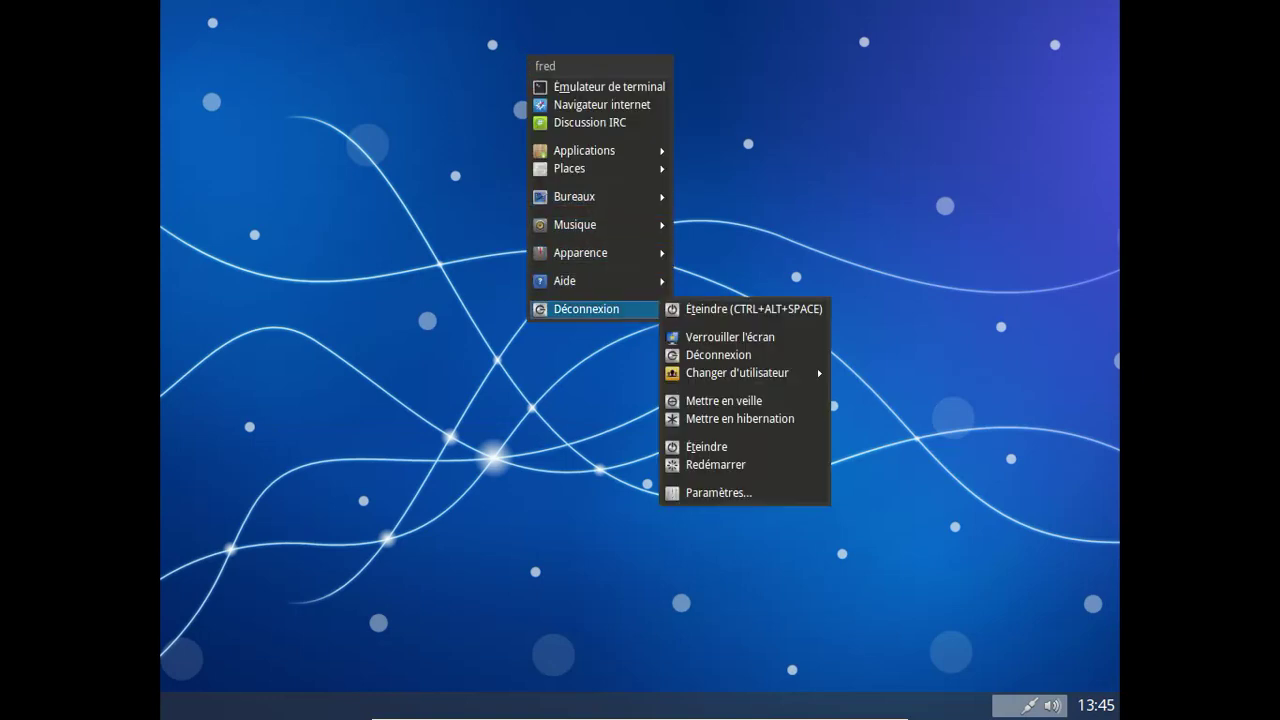
left_click(740, 452)
left_click(750, 414)
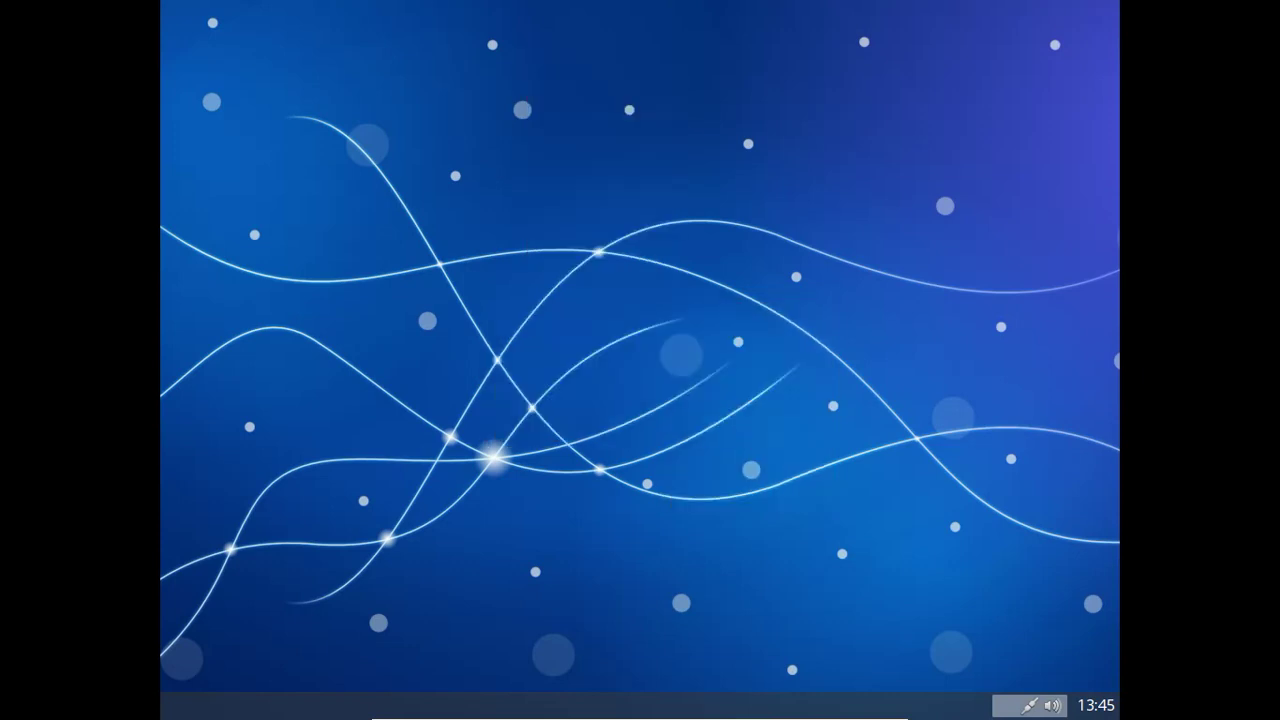